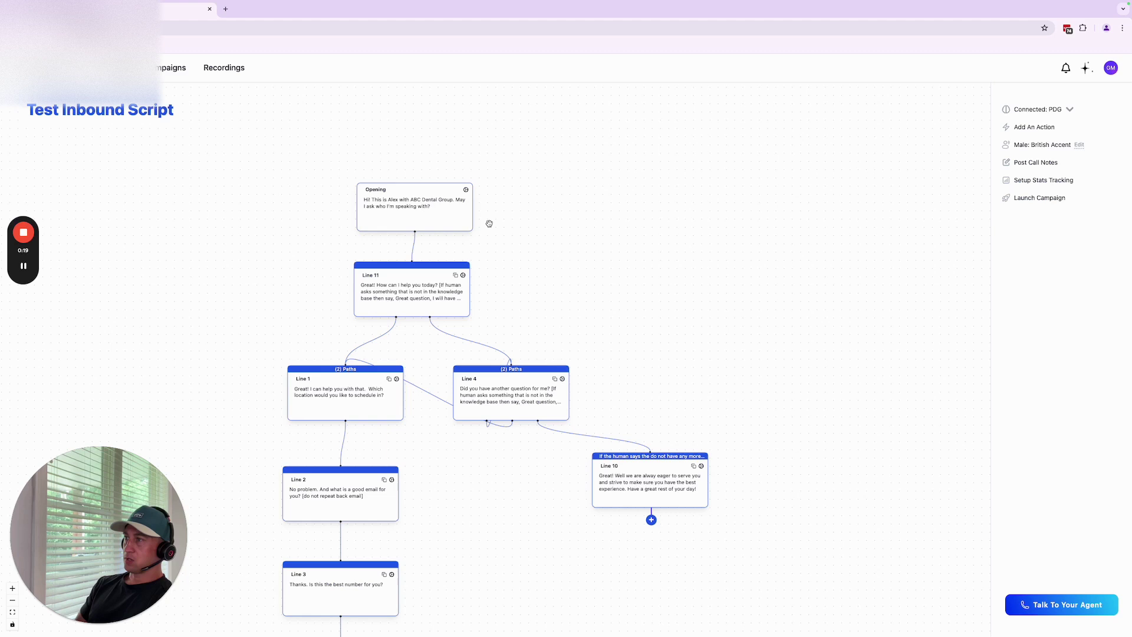
- Pan the Test Inbound Script flow chart to inspect the lines below Line 11
drag(513, 207, 531, 245)
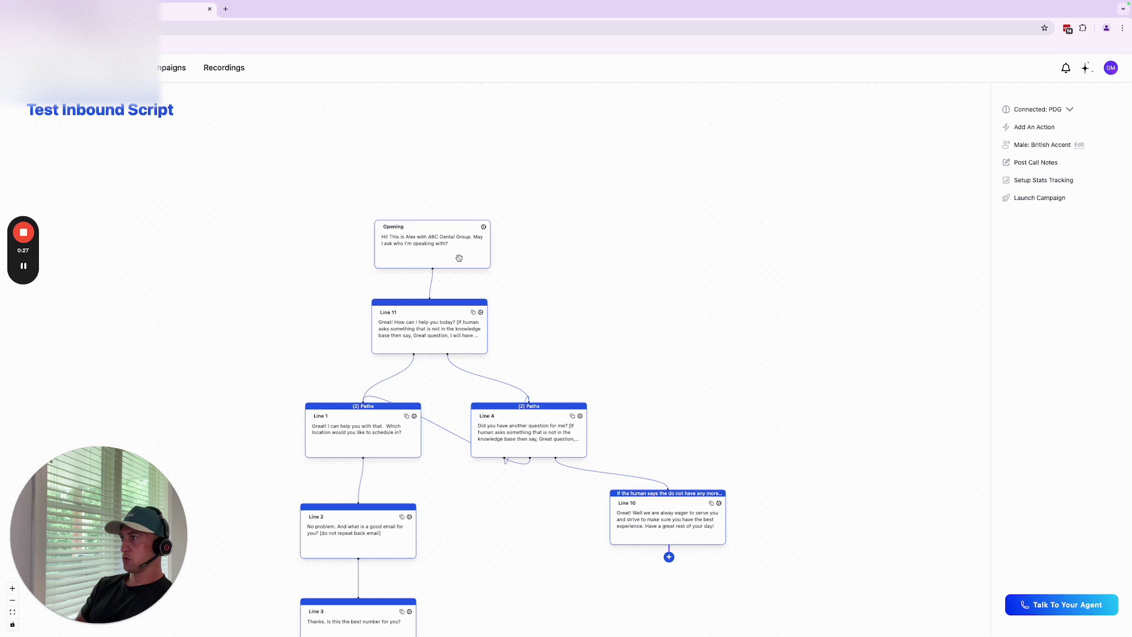
drag(569, 315, 559, 256)
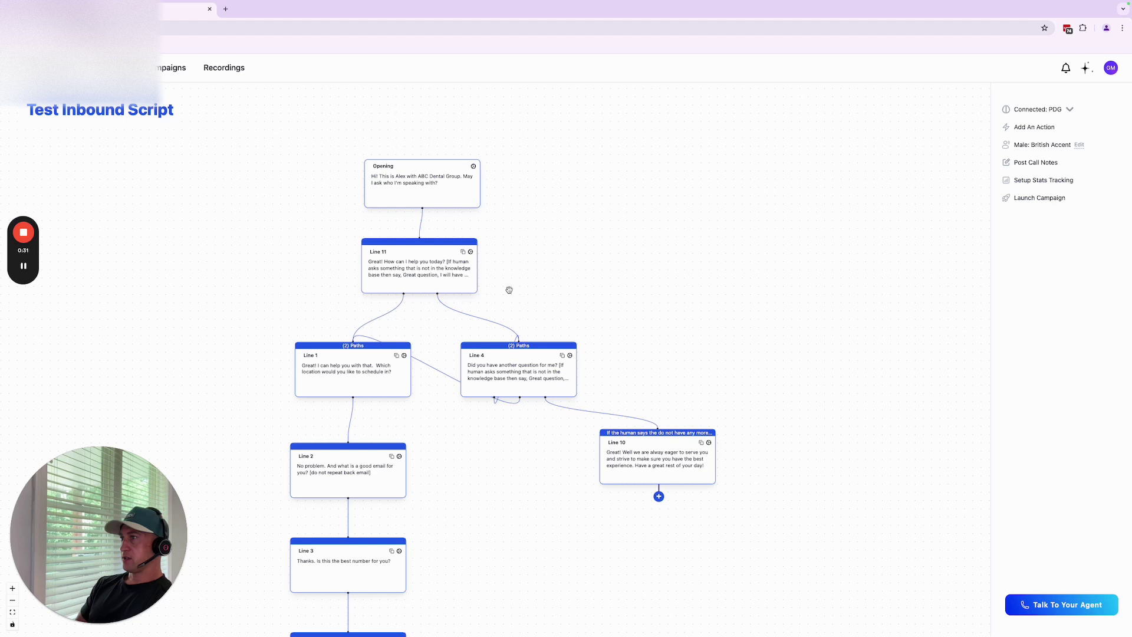
drag(509, 289, 530, 250)
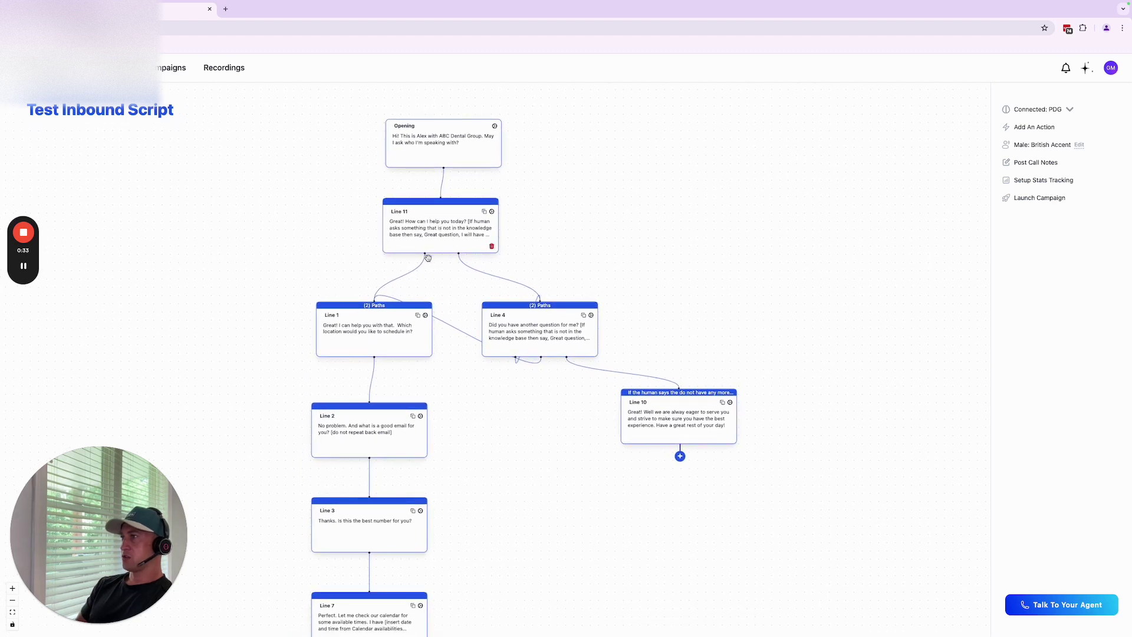
- Review Line 11's script, close its editor, and scroll down toward Line 4's branches
click(488, 219)
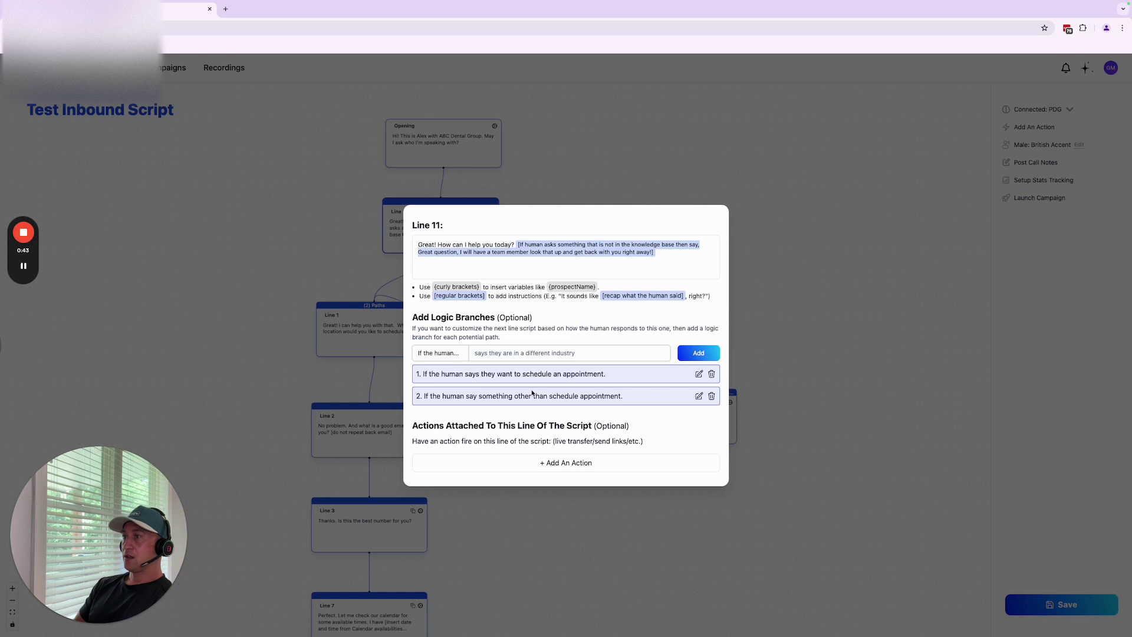
click(787, 317)
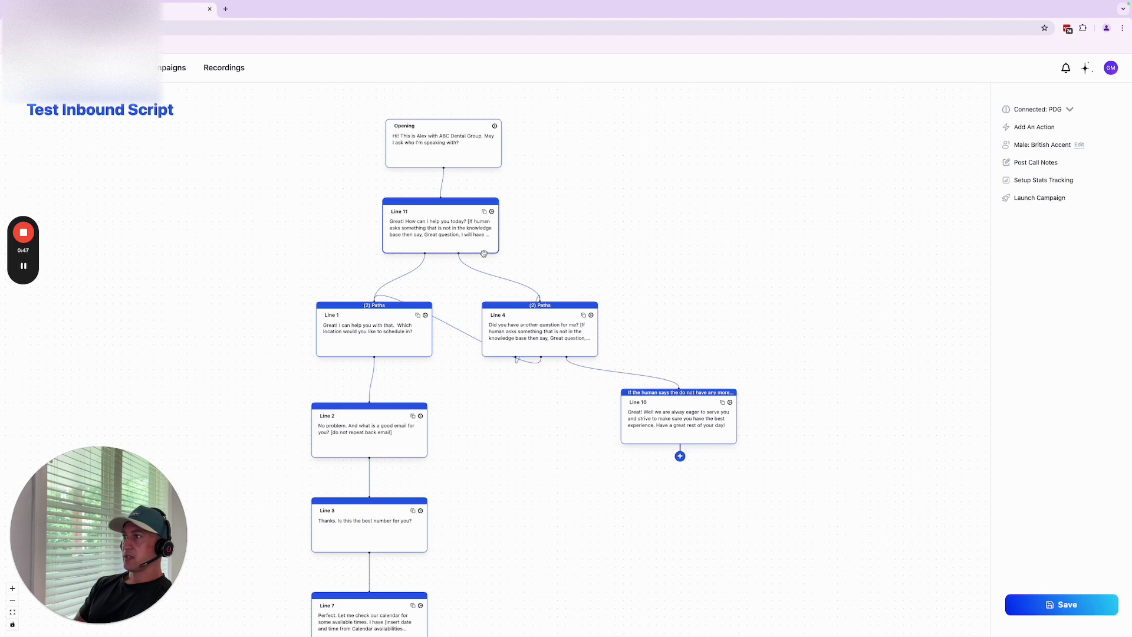
scroll(765, 222, down, 1)
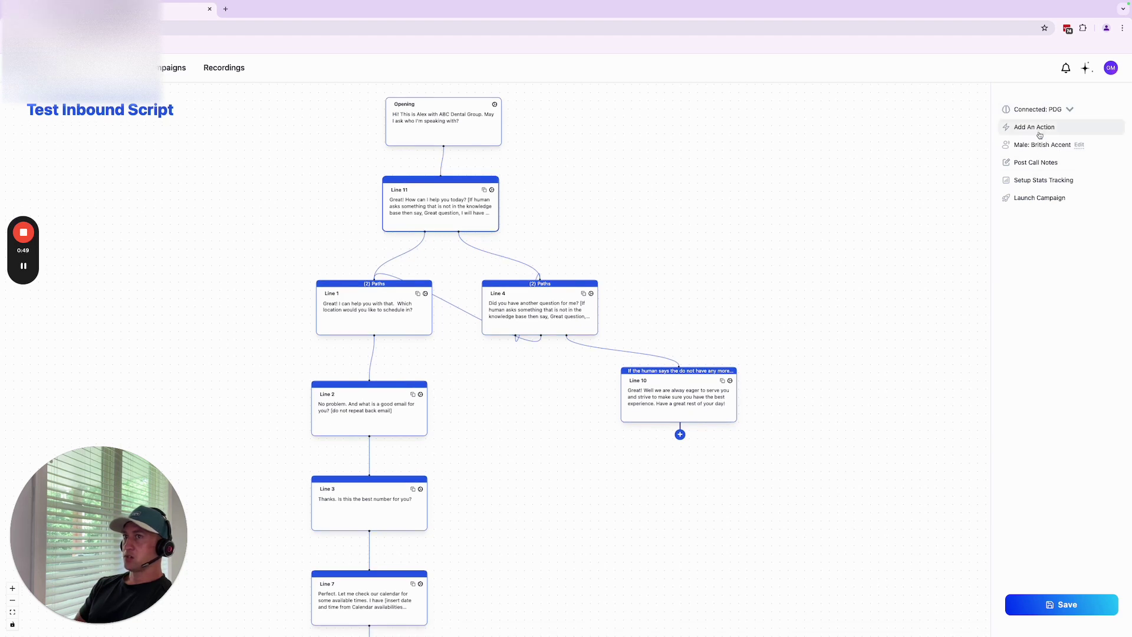
- Open Line 4 and select its 'Did you have another question for me?' prompt
click(587, 301)
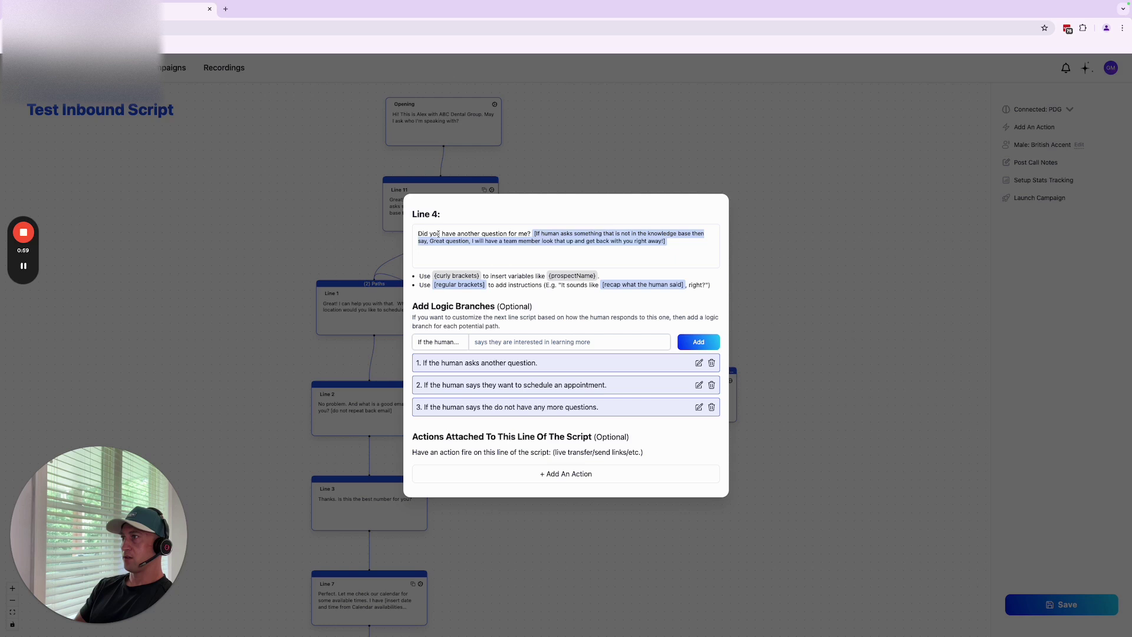
drag(419, 233, 530, 234)
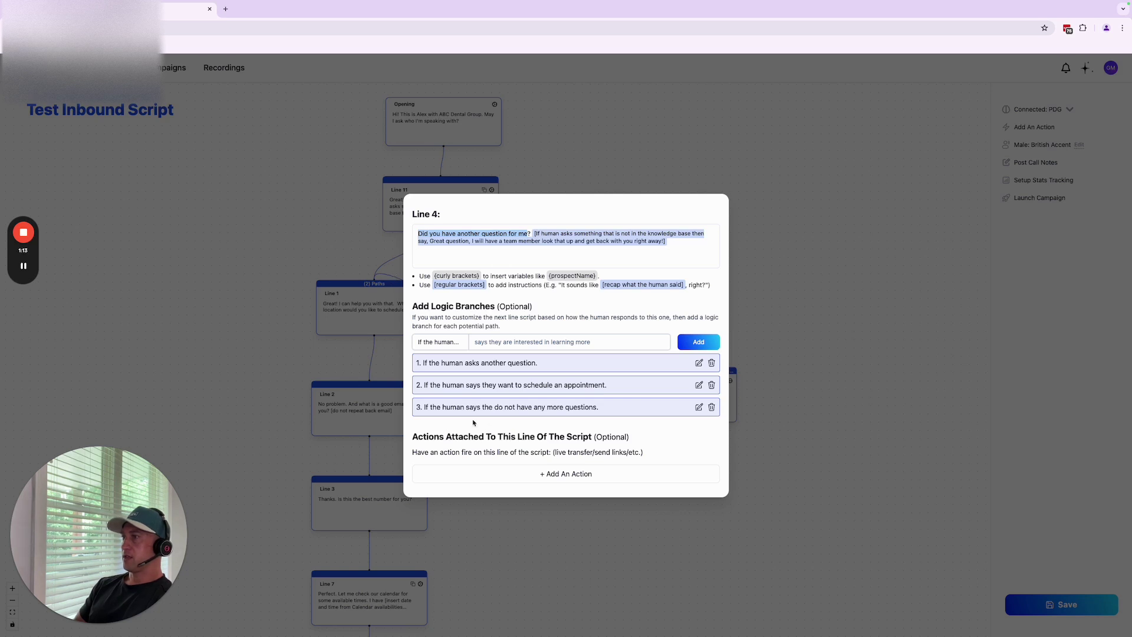
click(754, 174)
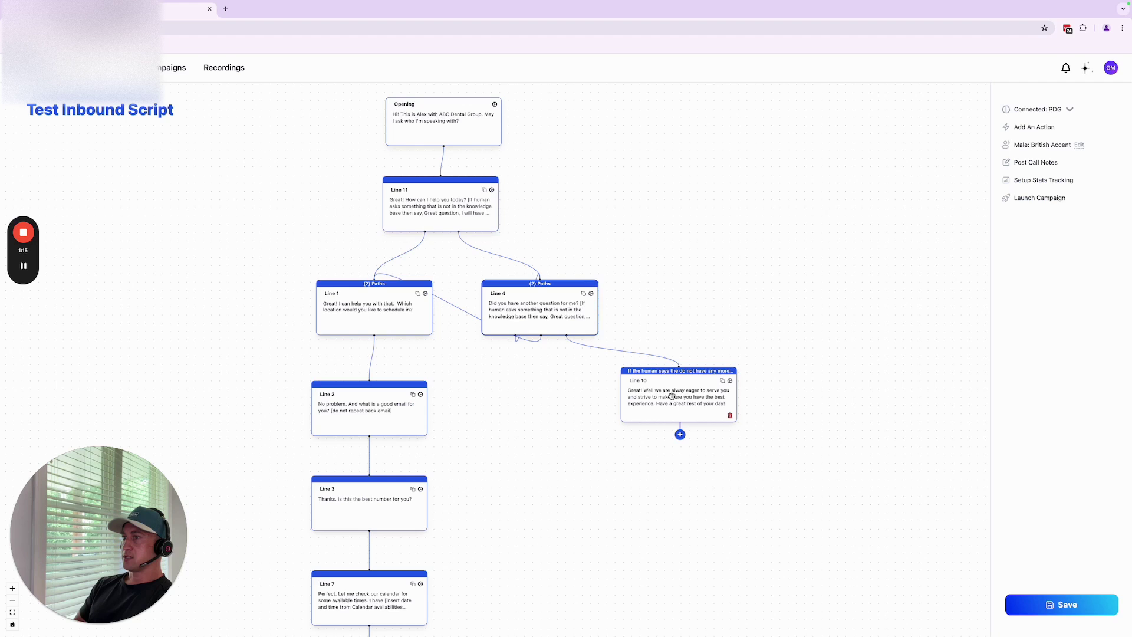
drag(566, 384, 716, 401)
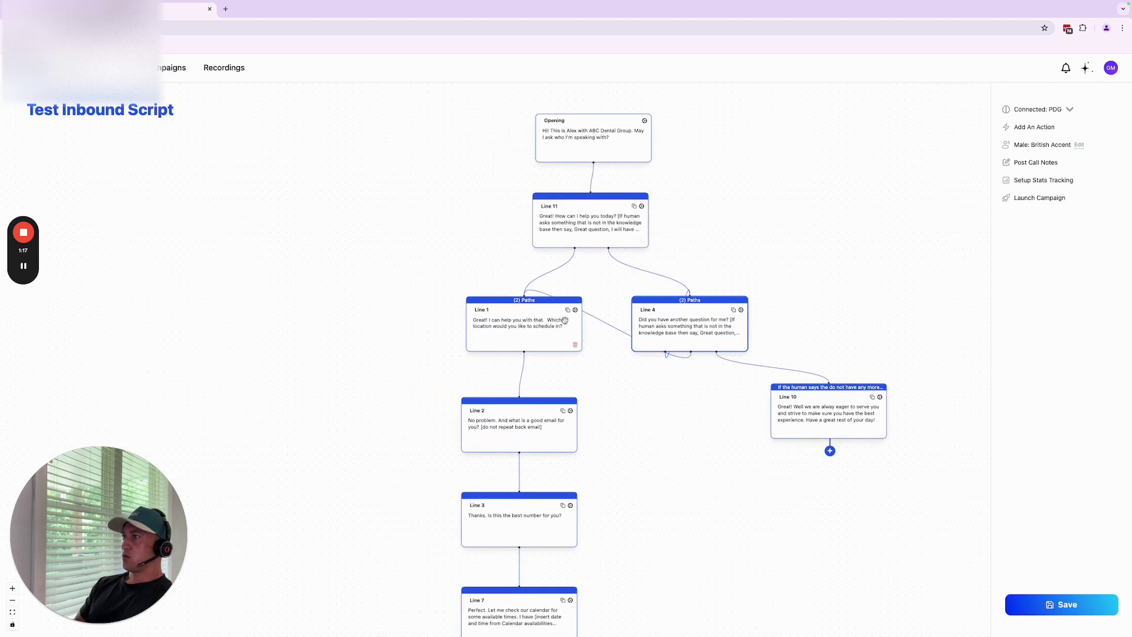
drag(612, 430, 611, 358)
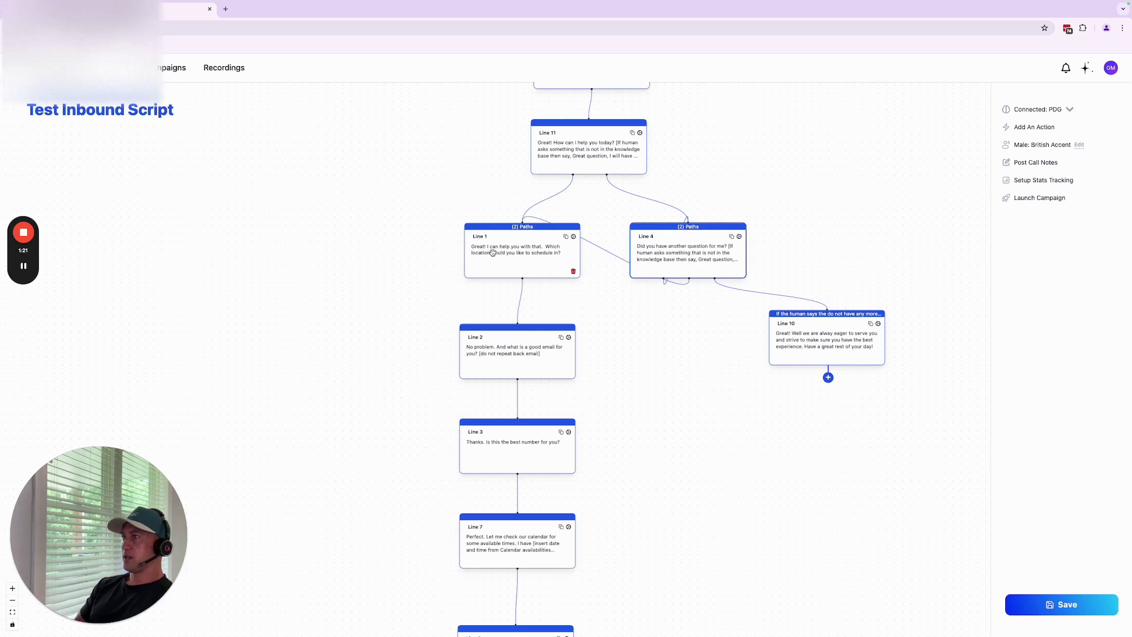
drag(569, 300, 540, 238)
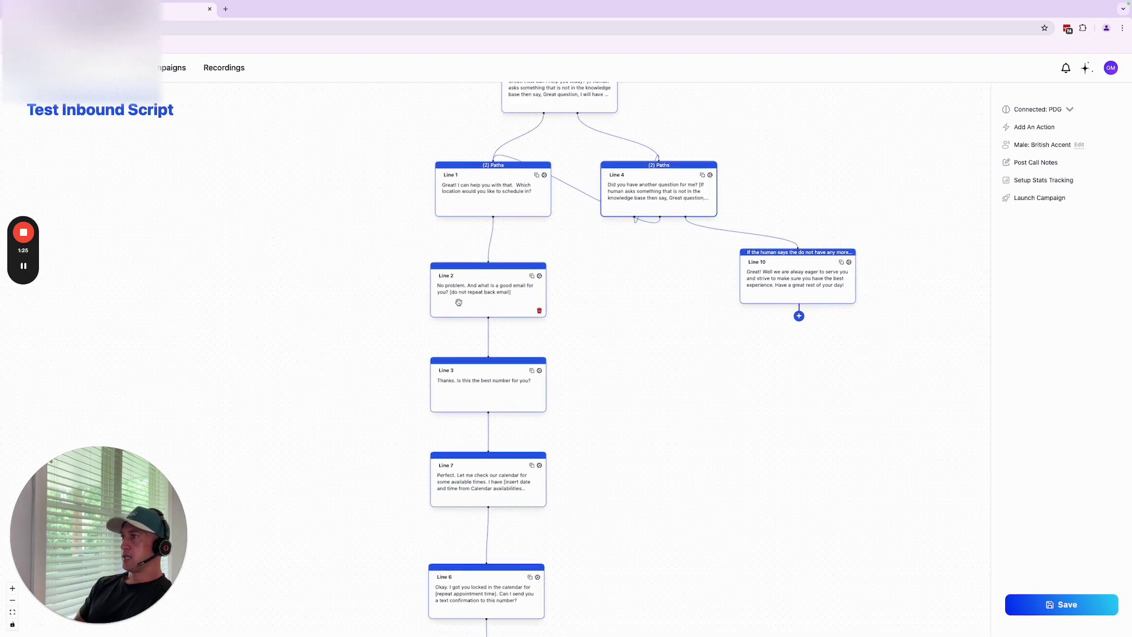
scroll(605, 367, down, 2)
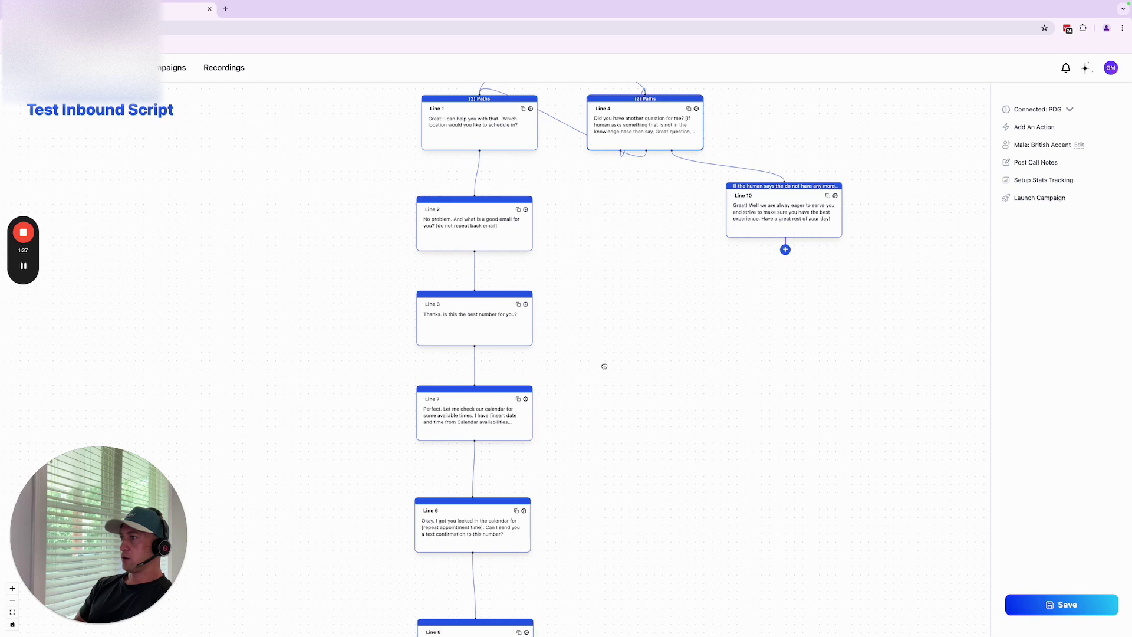
scroll(604, 366, down, 1)
scroll(589, 389, down, 3)
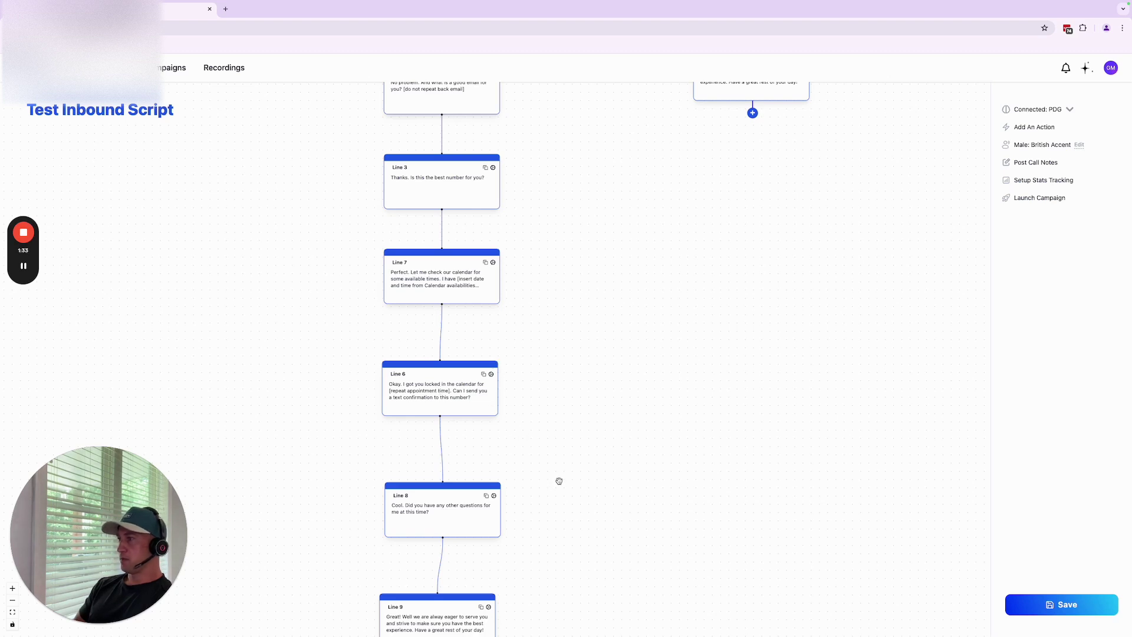
scroll(560, 479, down, 2)
scroll(599, 266, up, 5)
drag(592, 252, 580, 414)
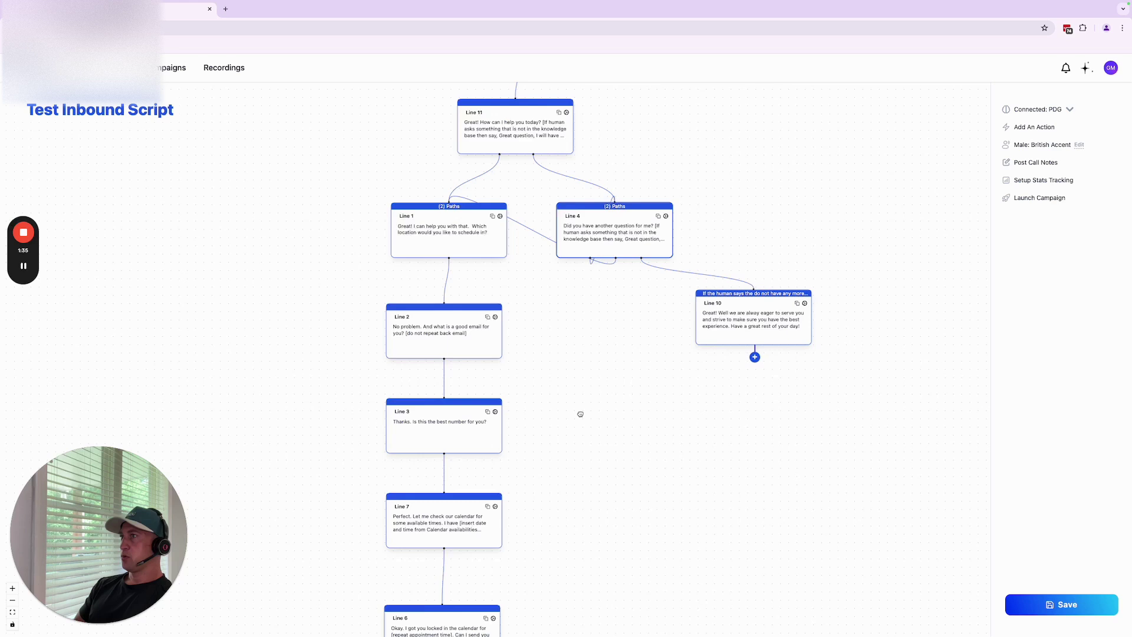
scroll(622, 291, up, 4)
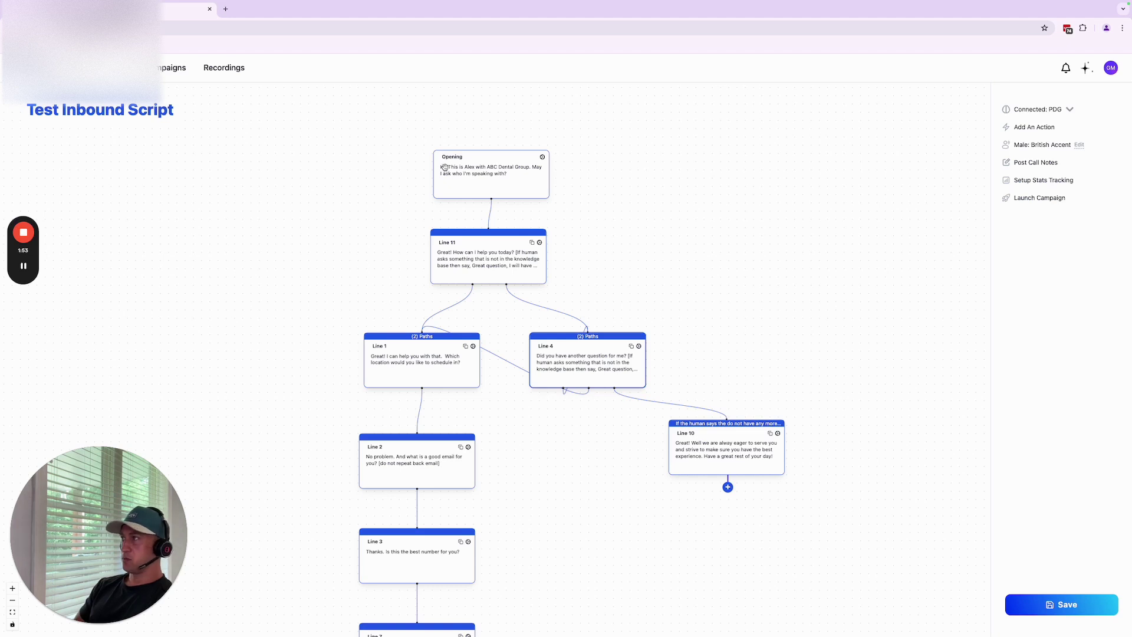
scroll(445, 167, up, 1)
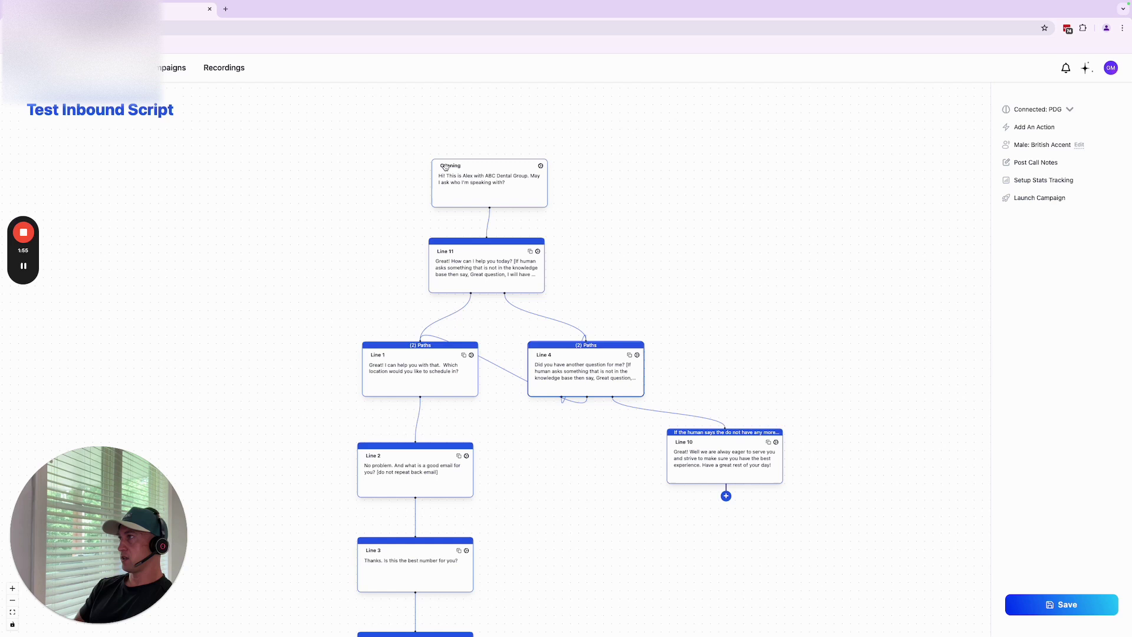
scroll(416, 143, up, 5)
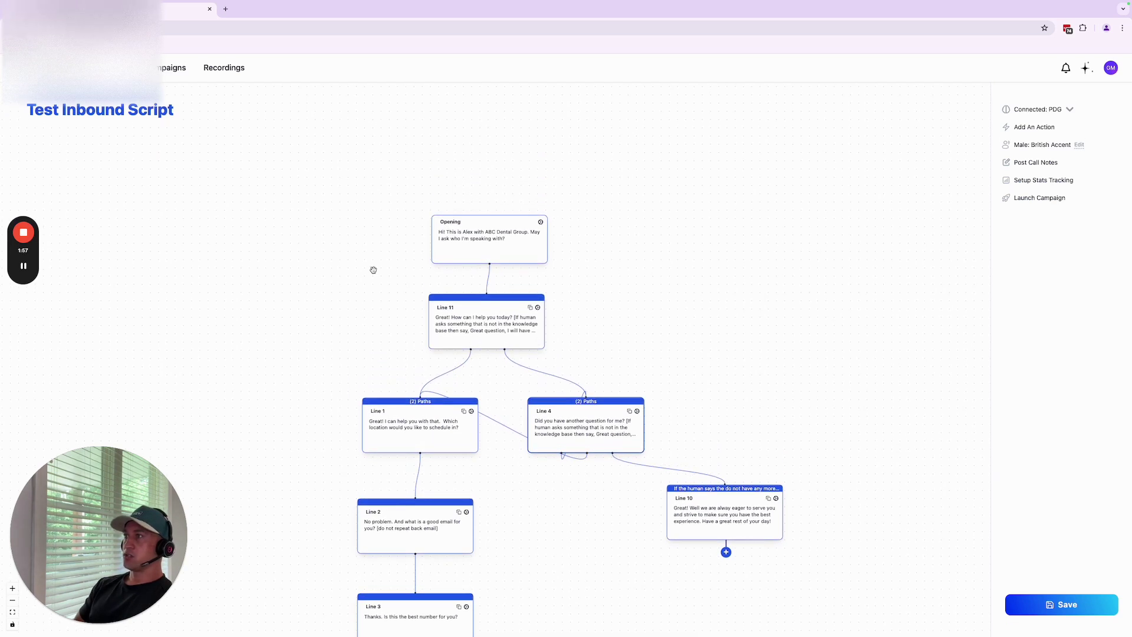
scroll(383, 295, down, 5)
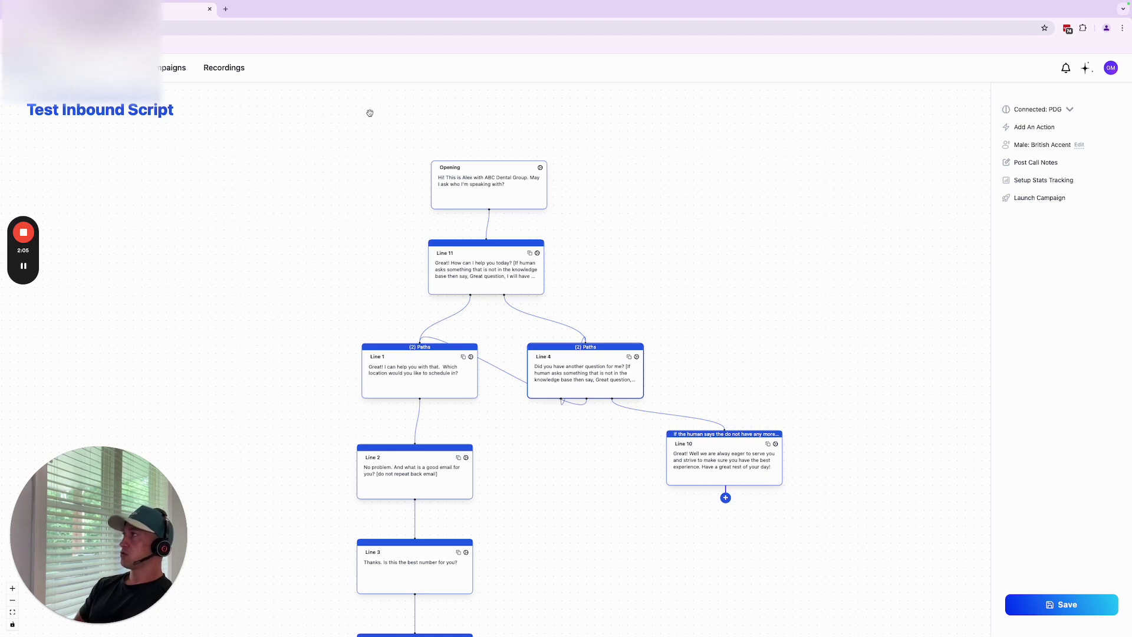
- Return to the workflow list and open '2. Post Call Outcome Data', scrolling to its inbound steps
key(super+bracketleft)
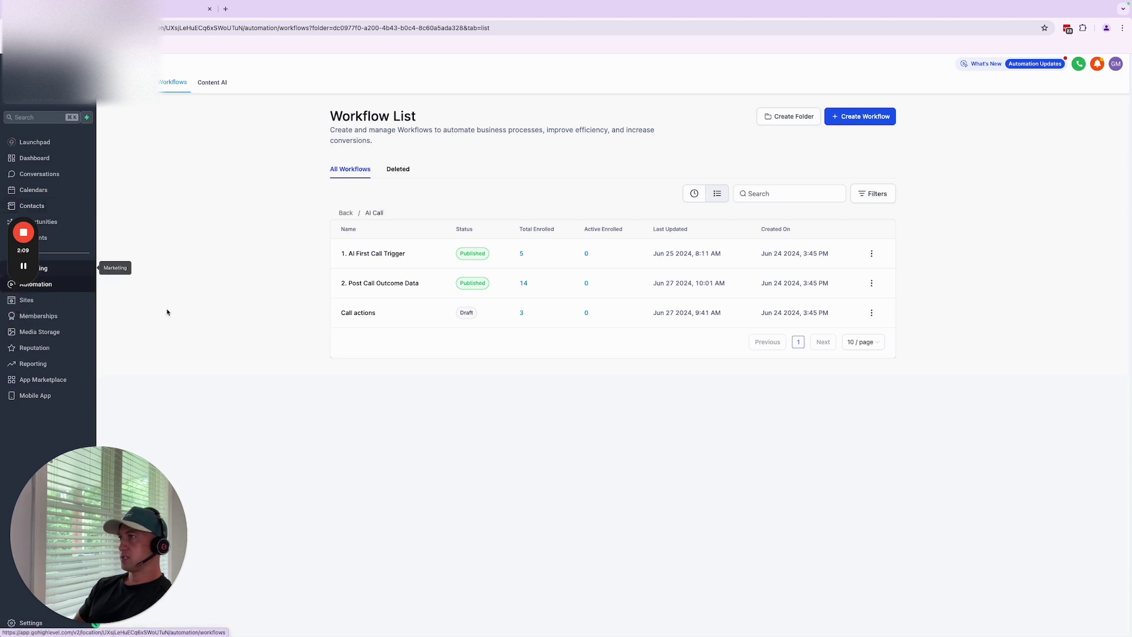
click(400, 286)
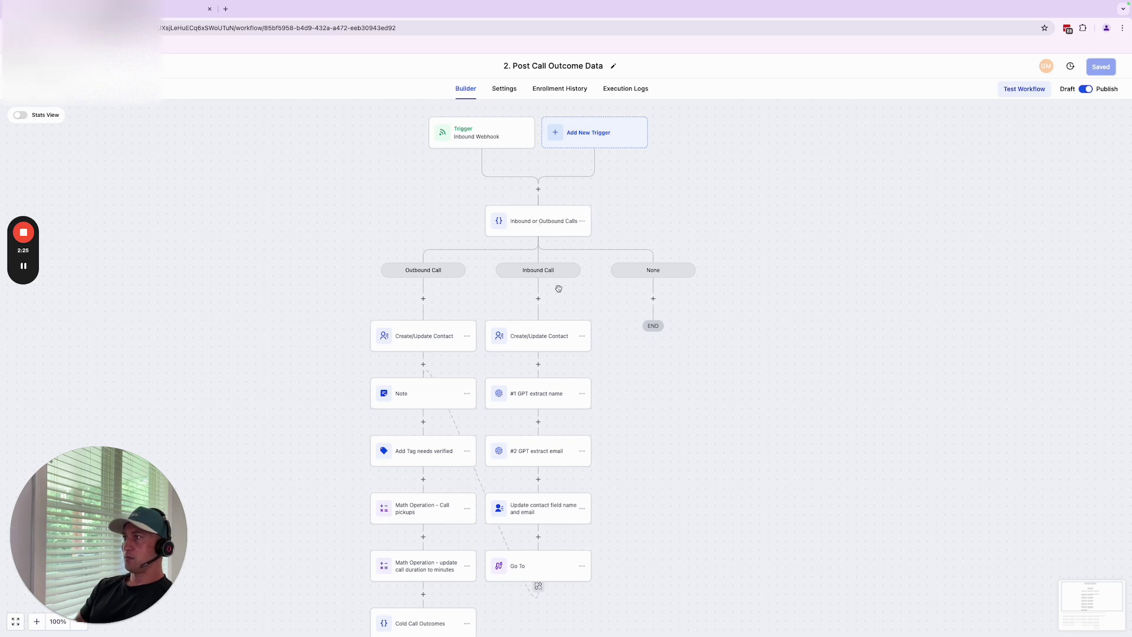
scroll(660, 413, right, 2)
scroll(666, 401, down, 3)
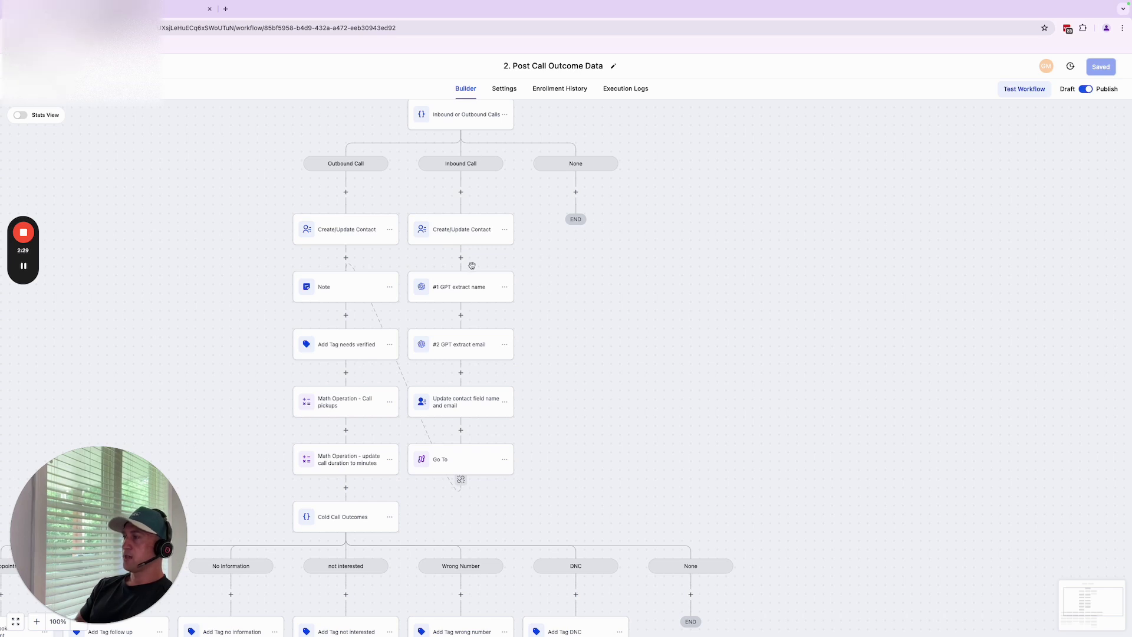
click(473, 242)
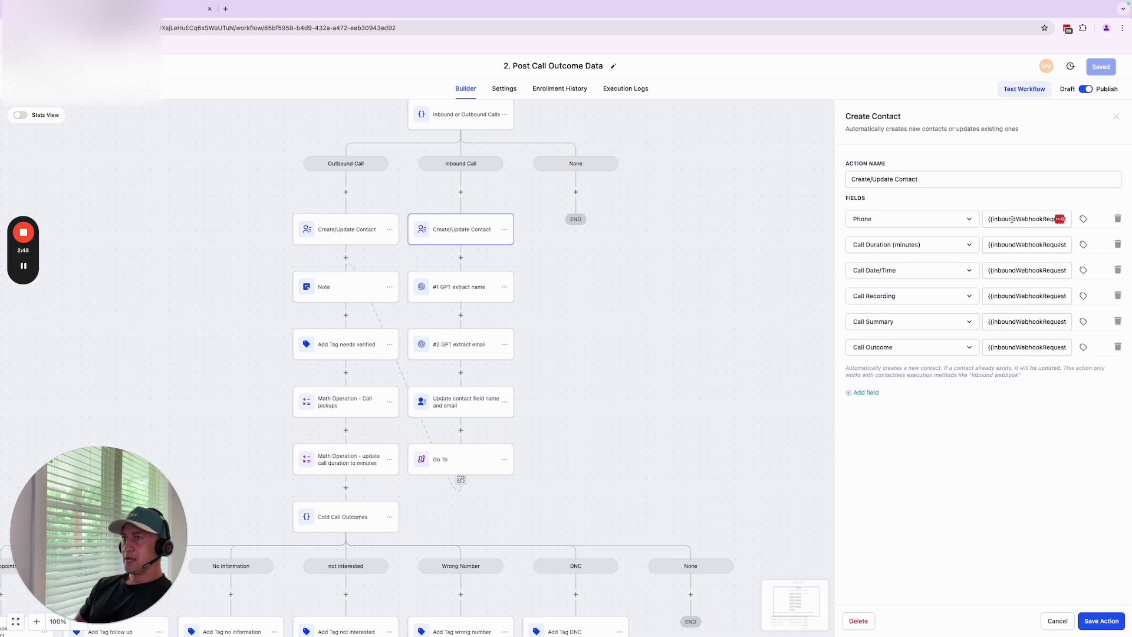
click(1053, 623)
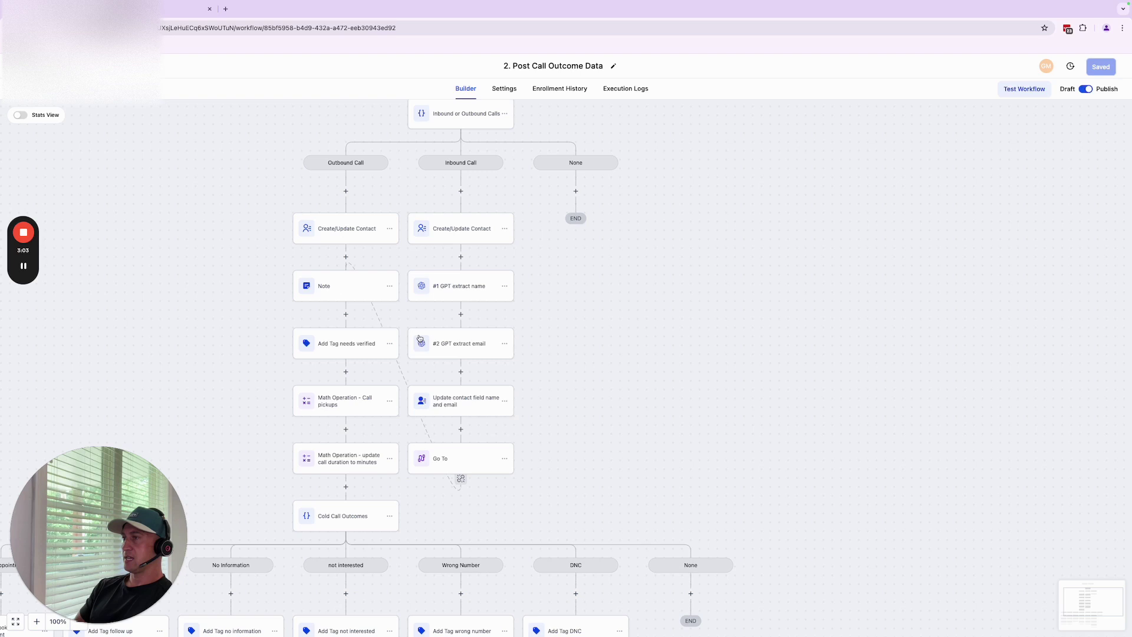
- Open the #1 GPT extract name step and inspect its name-extraction prompt
click(475, 282)
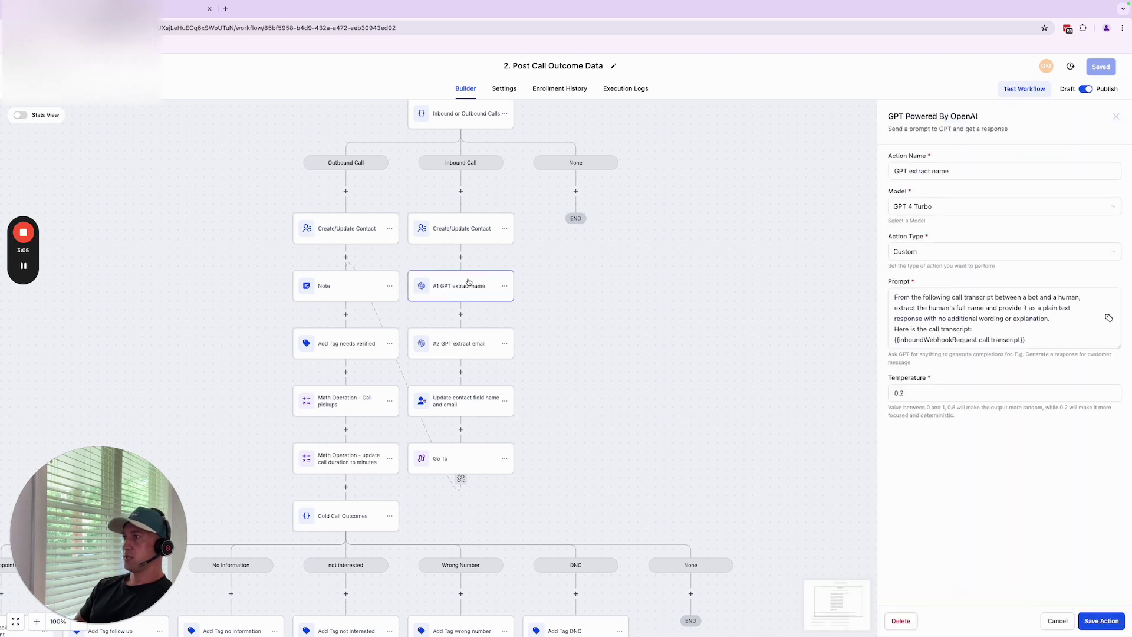
click(976, 328)
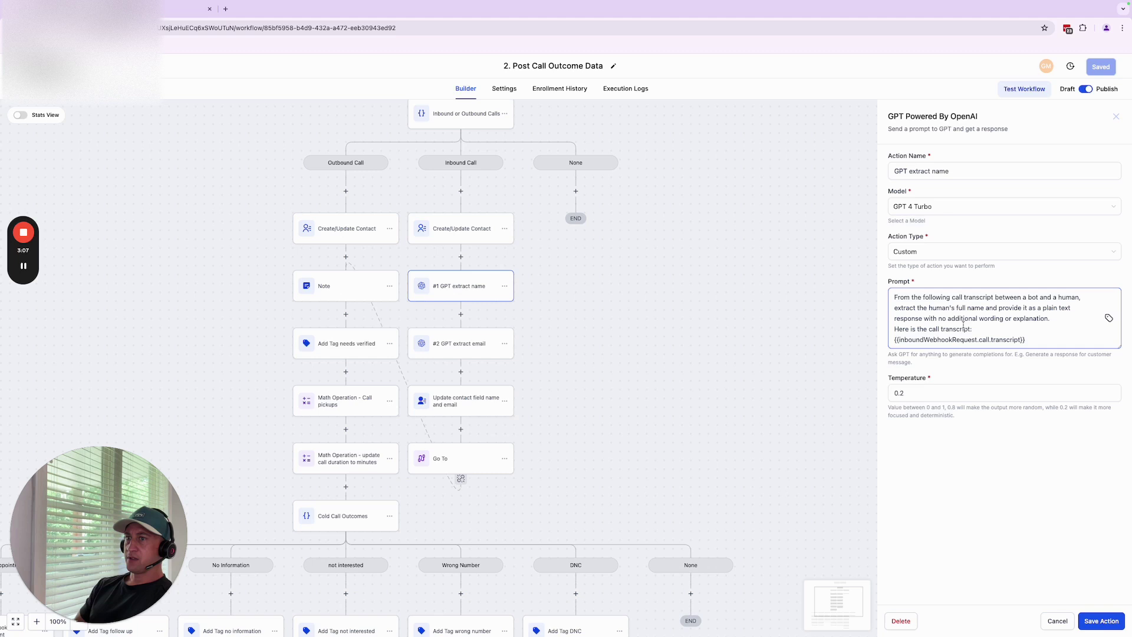
drag(894, 296, 888, 340)
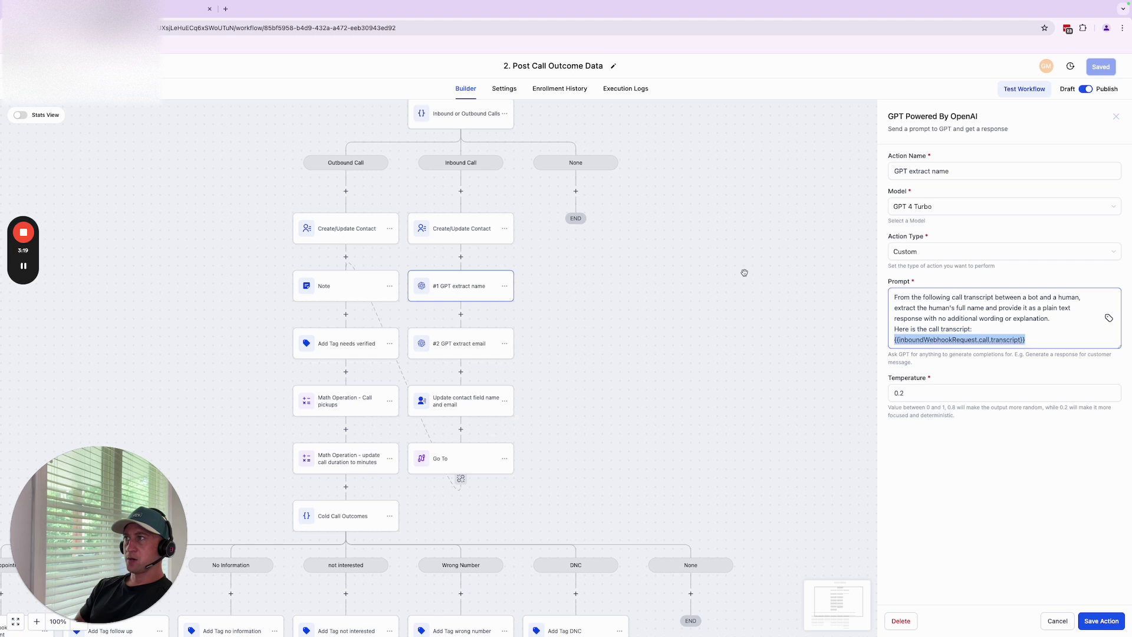
scroll(604, 245, up, 3)
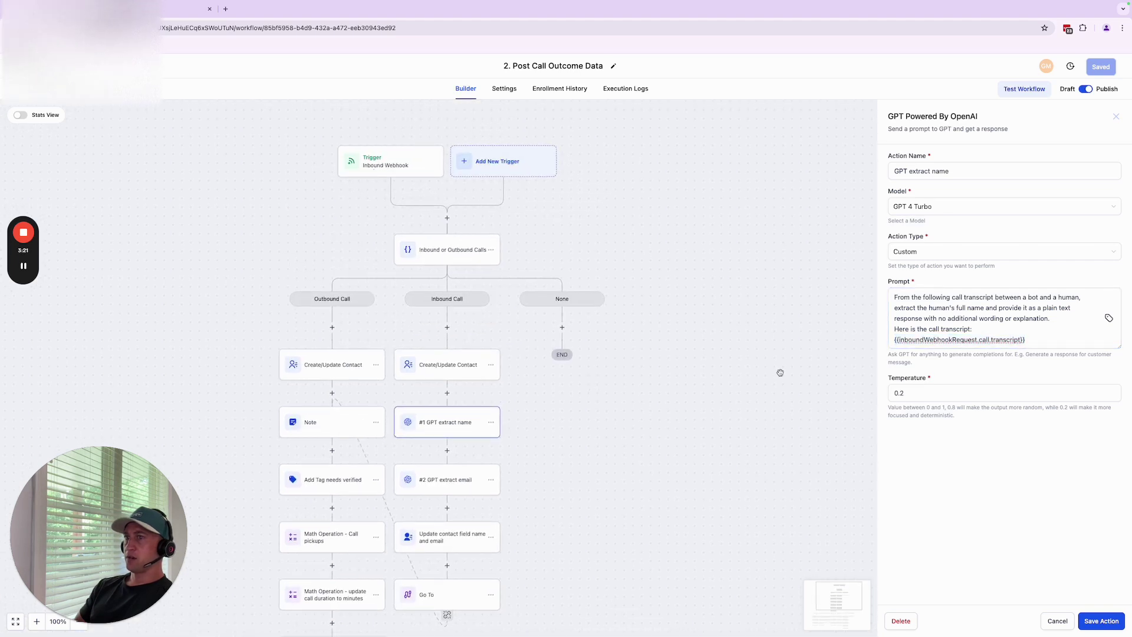
- Browse the Inbound Webhook Trigger's call data variables available for the prompt
click(1040, 339)
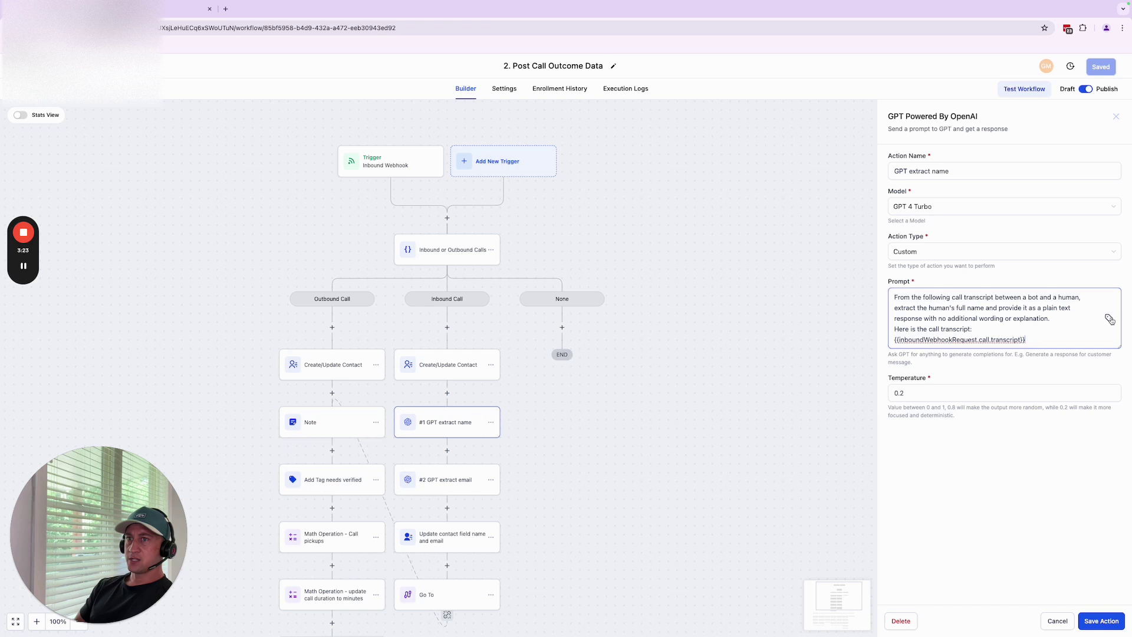
click(1109, 319)
click(1039, 146)
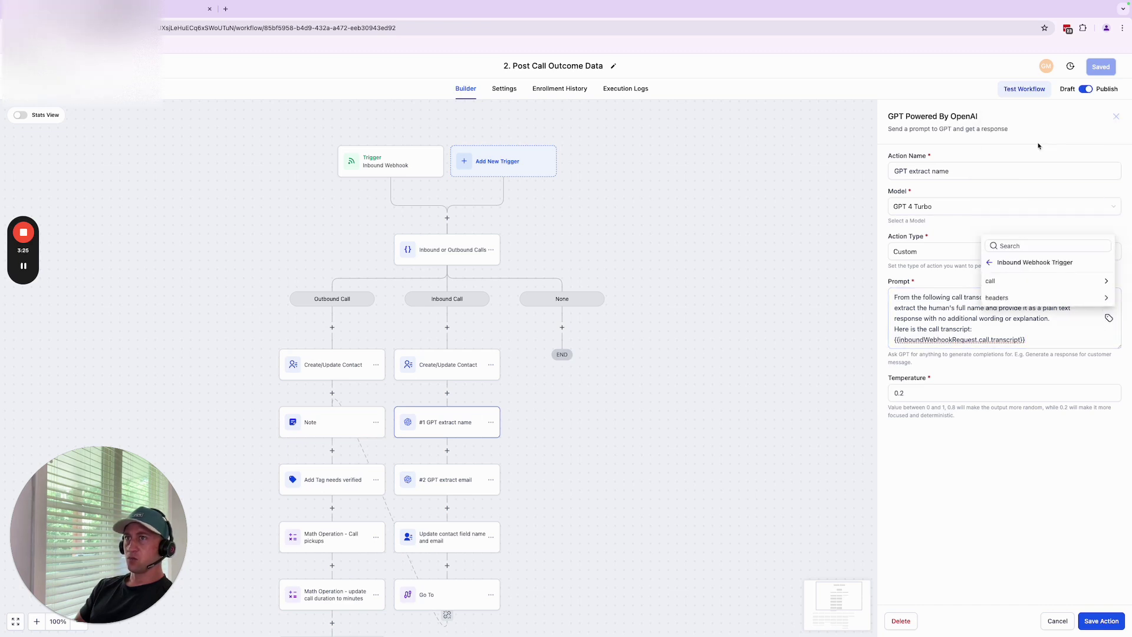
click(1016, 280)
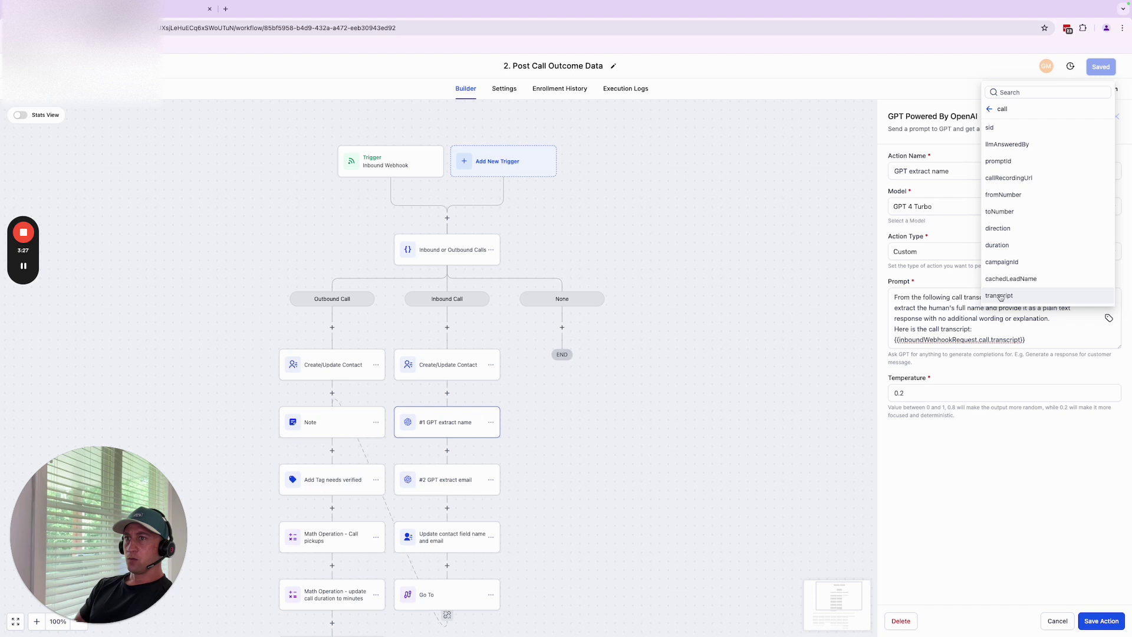
click(989, 108)
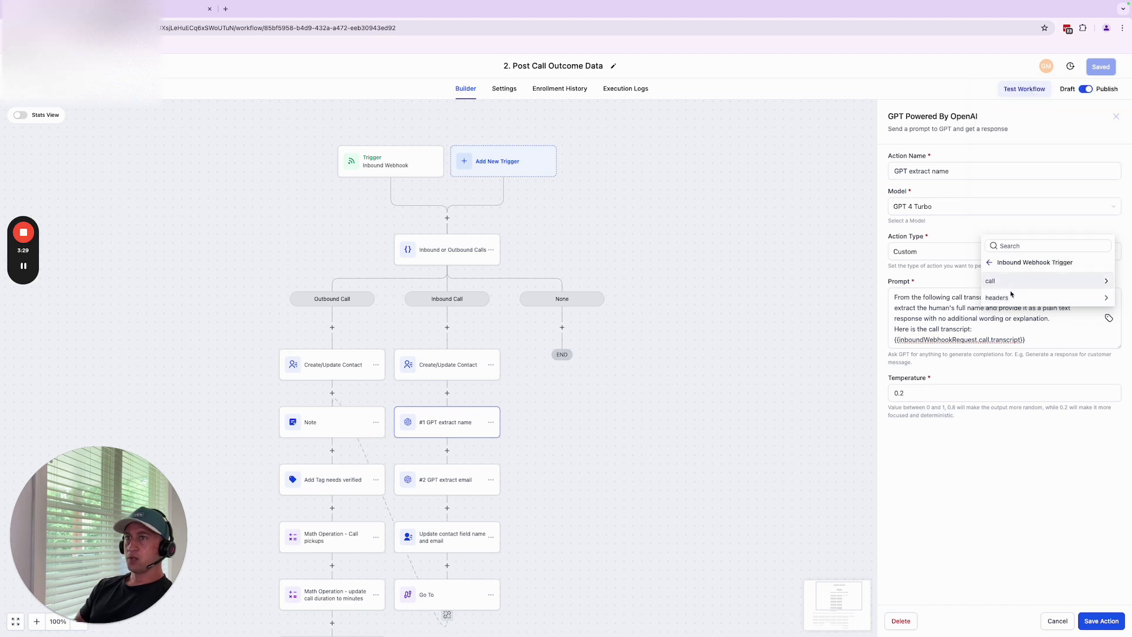
click(990, 262)
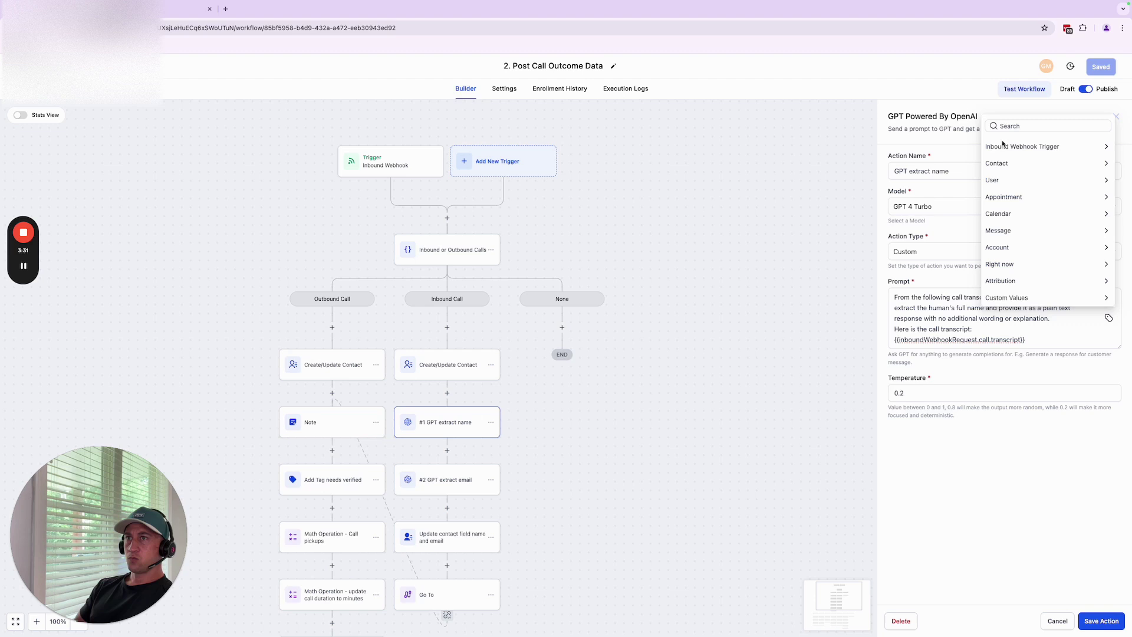
click(610, 132)
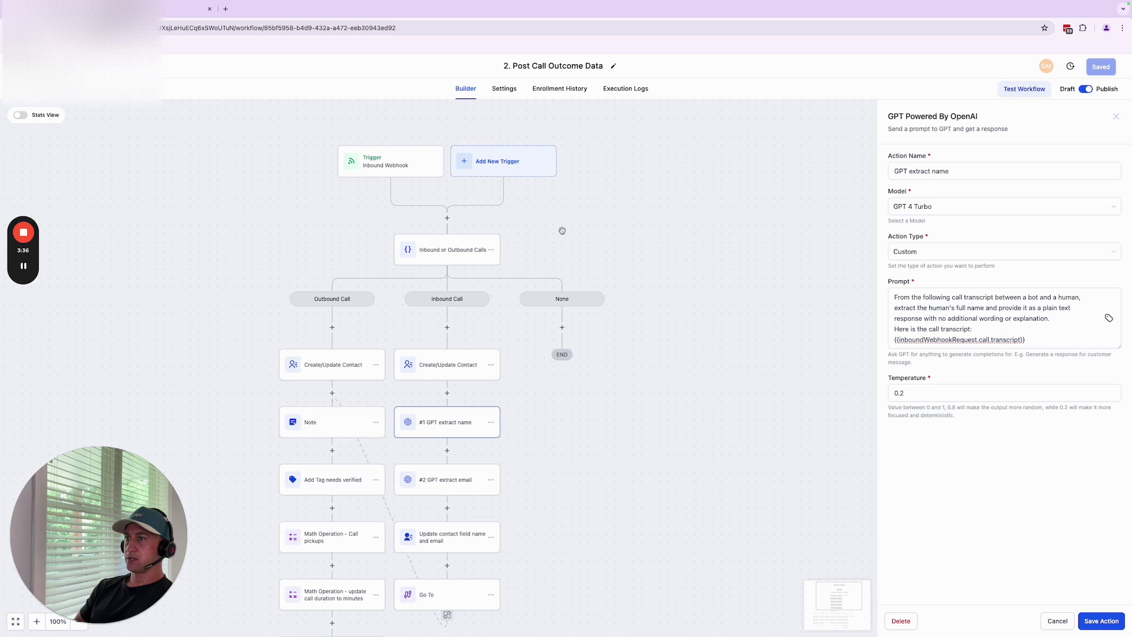
- Locate the call transcript variable in the prompt, then open the Update contact field name and email step
click(946, 297)
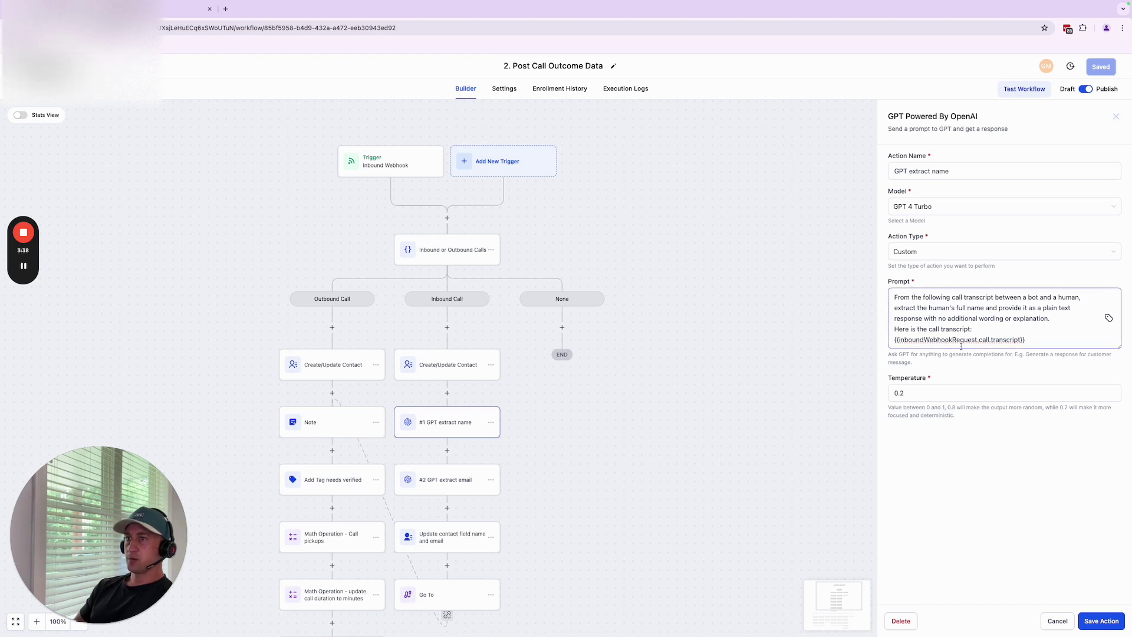
drag(1035, 340, 844, 341)
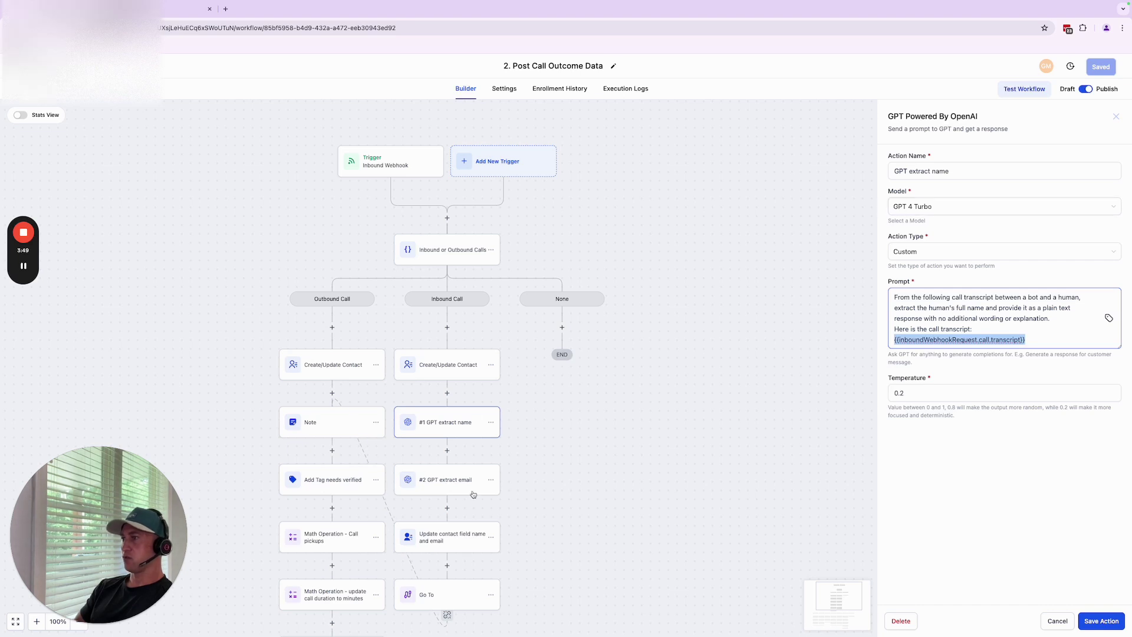
scroll(554, 589, down, 2)
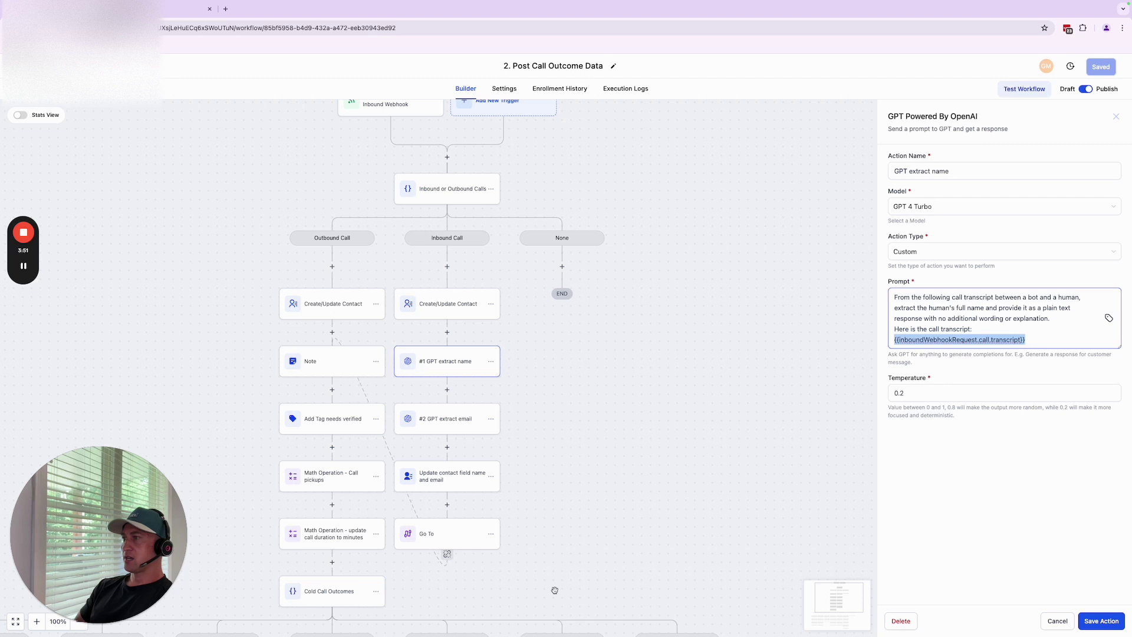
scroll(555, 590, down, 1)
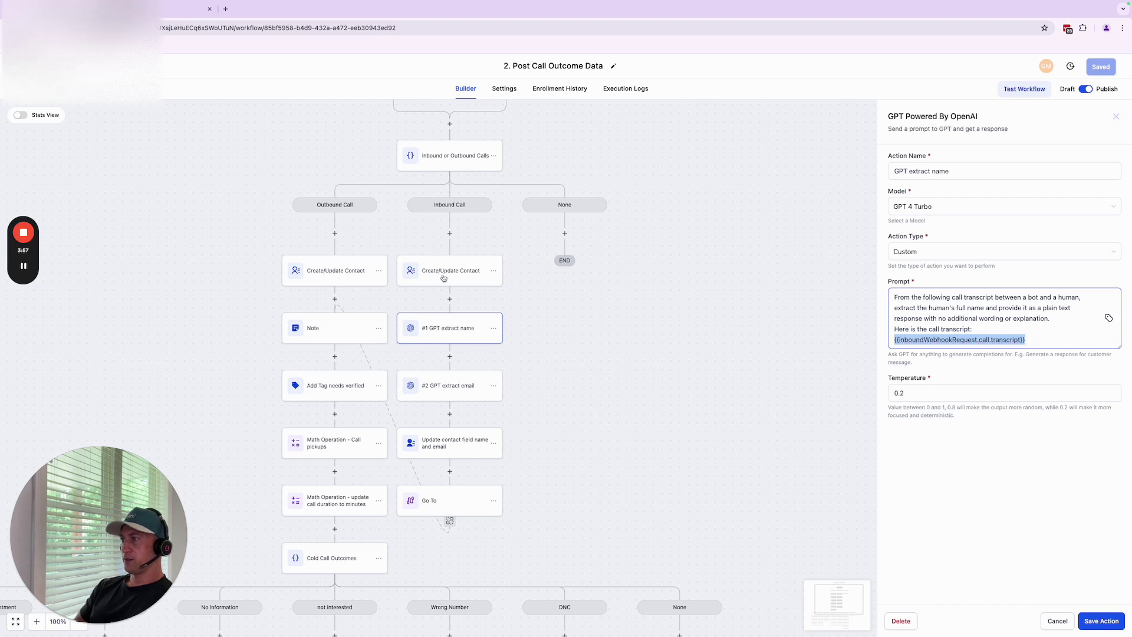
click(438, 448)
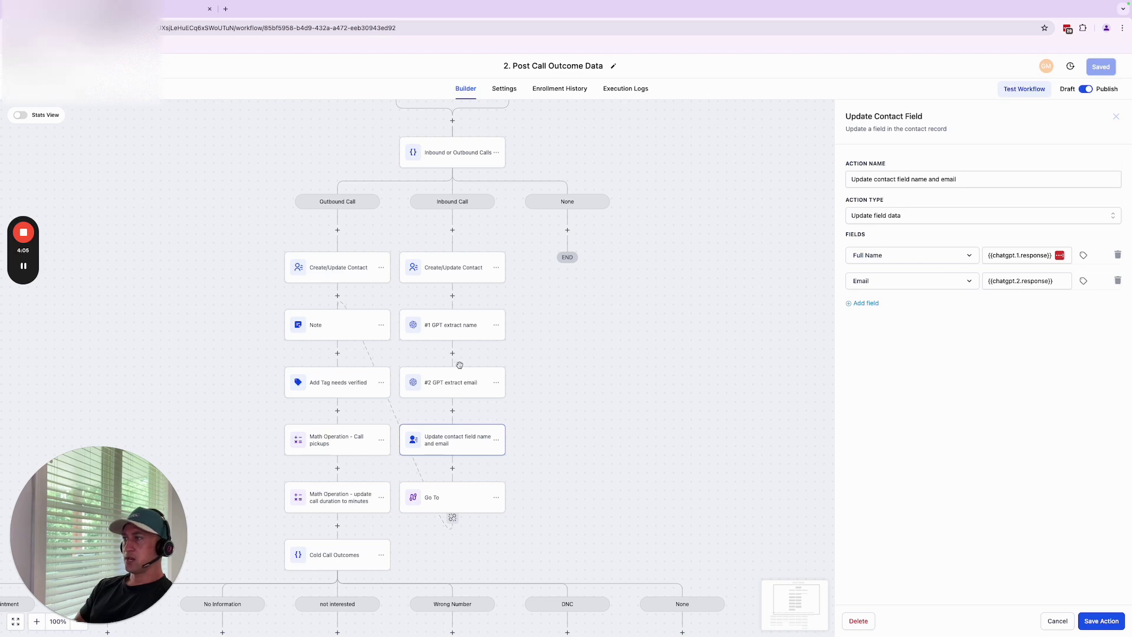
scroll(464, 385, down, 1)
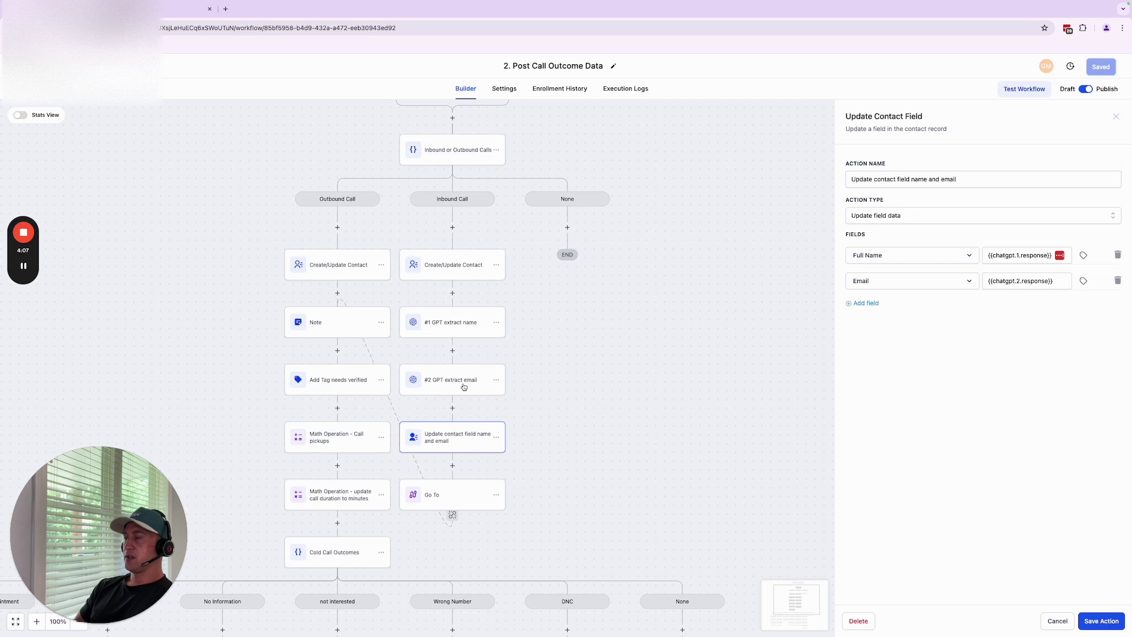
click(189, 9)
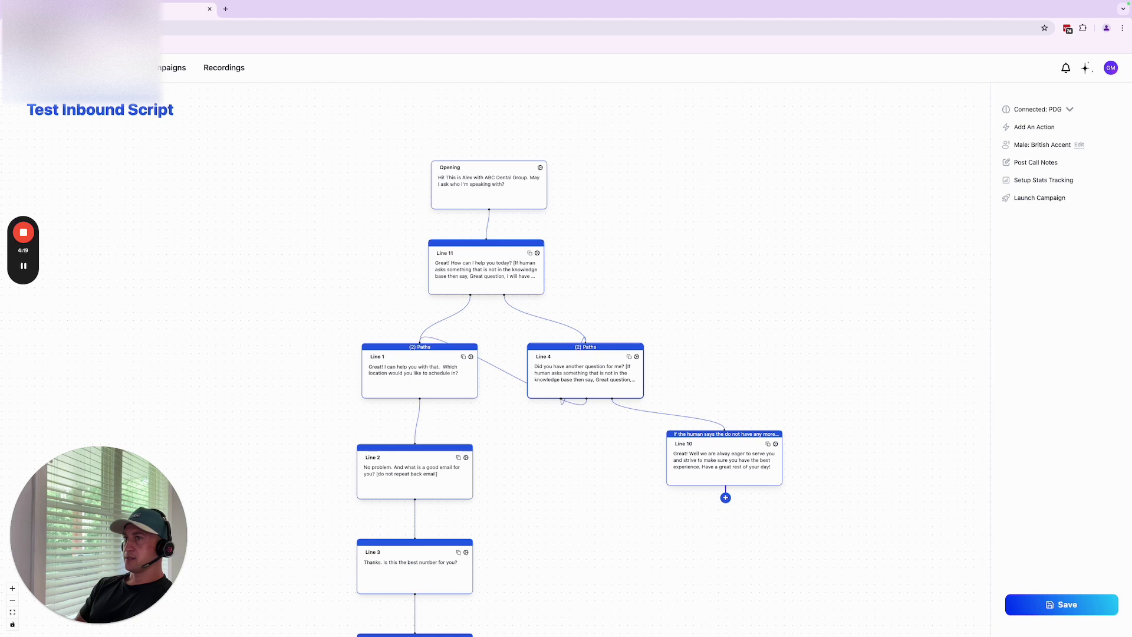
key(ctrl+Tab)
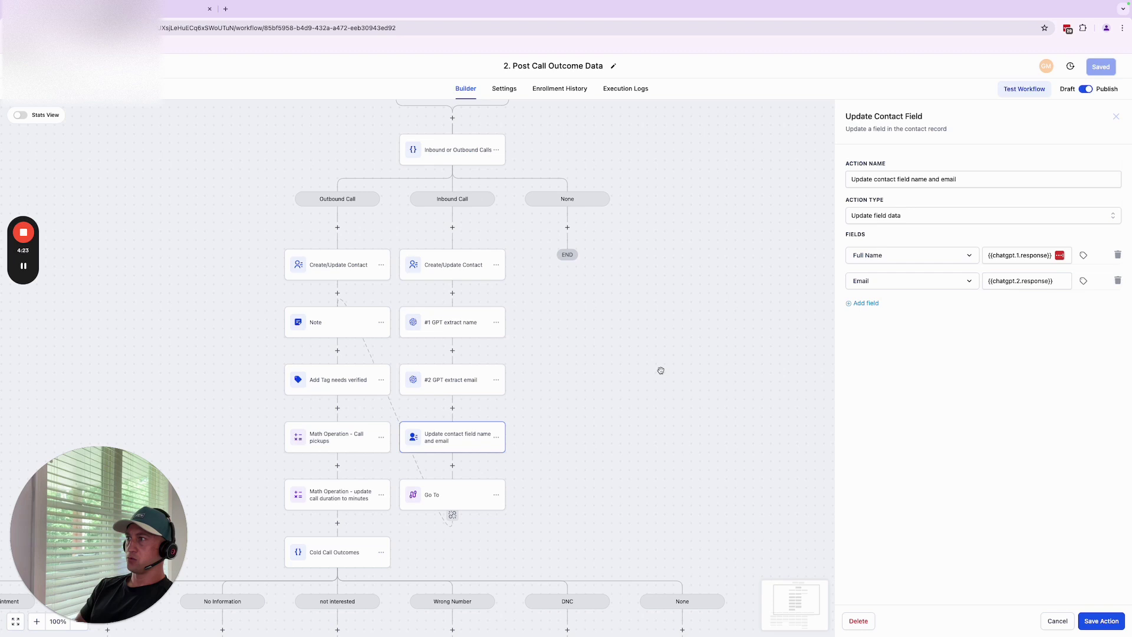
scroll(658, 397, down, 1)
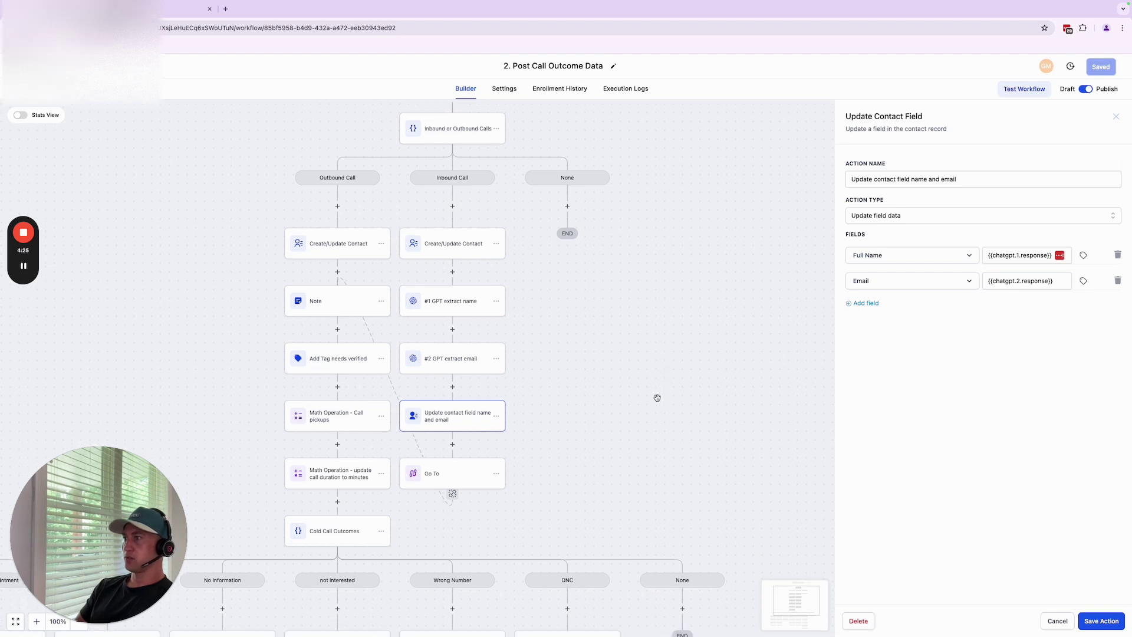
drag(516, 464, 610, 356)
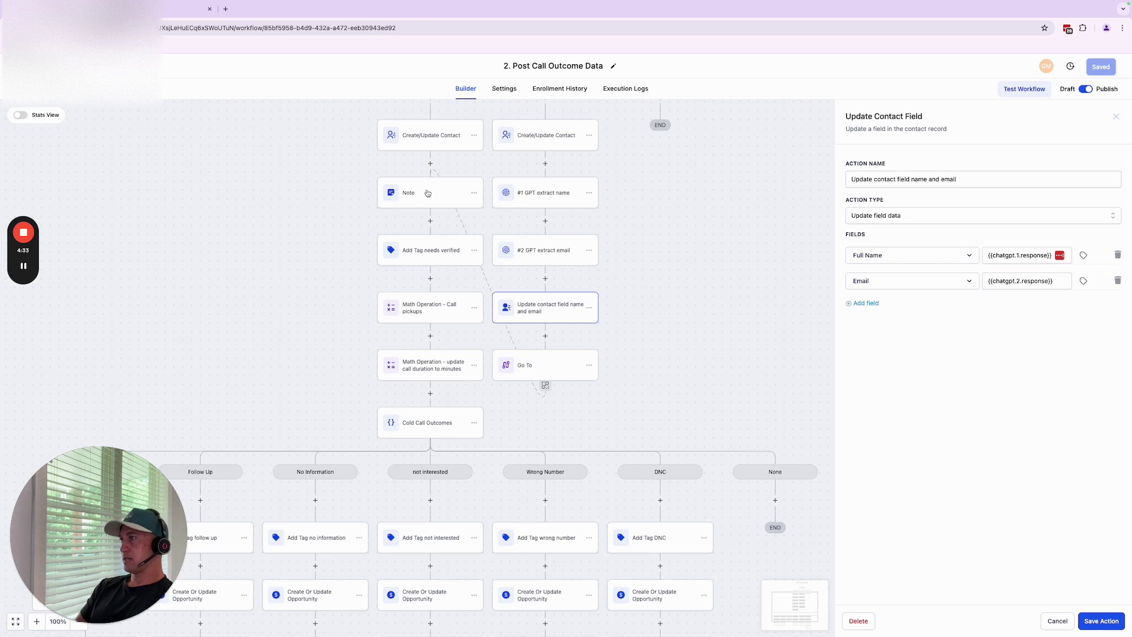
drag(279, 384, 332, 246)
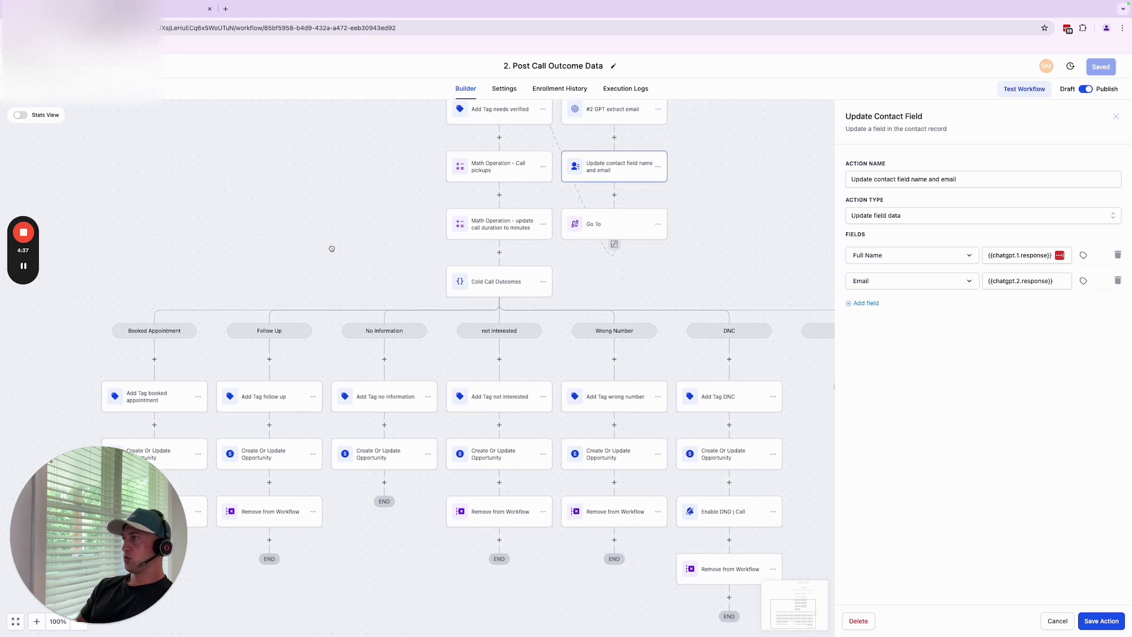
scroll(332, 247, up, 3)
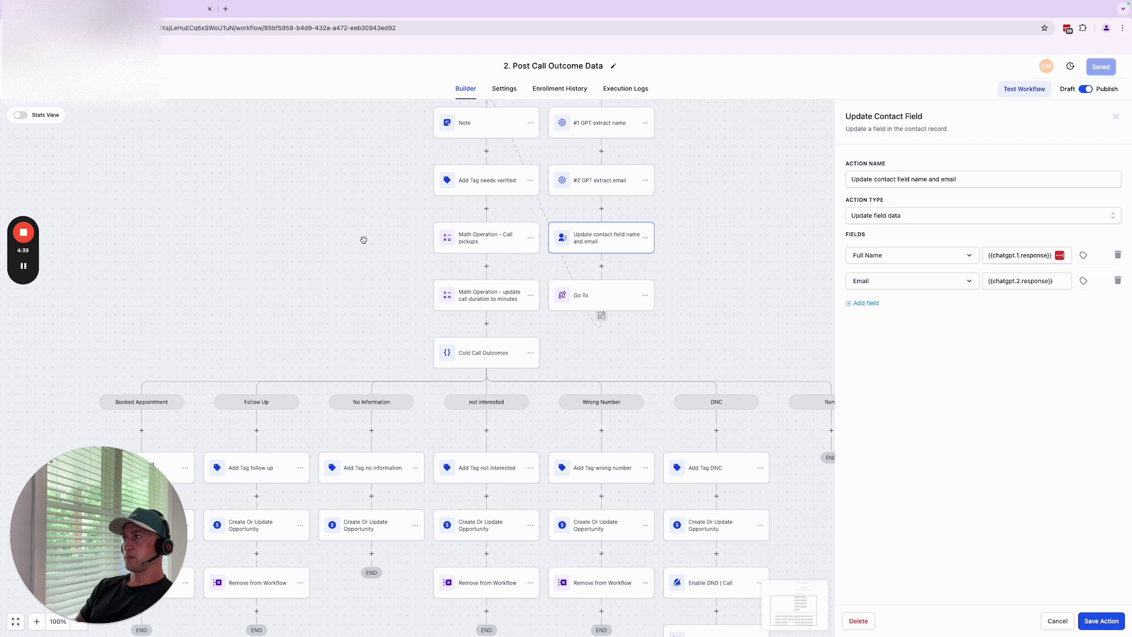
scroll(363, 239, up, 5)
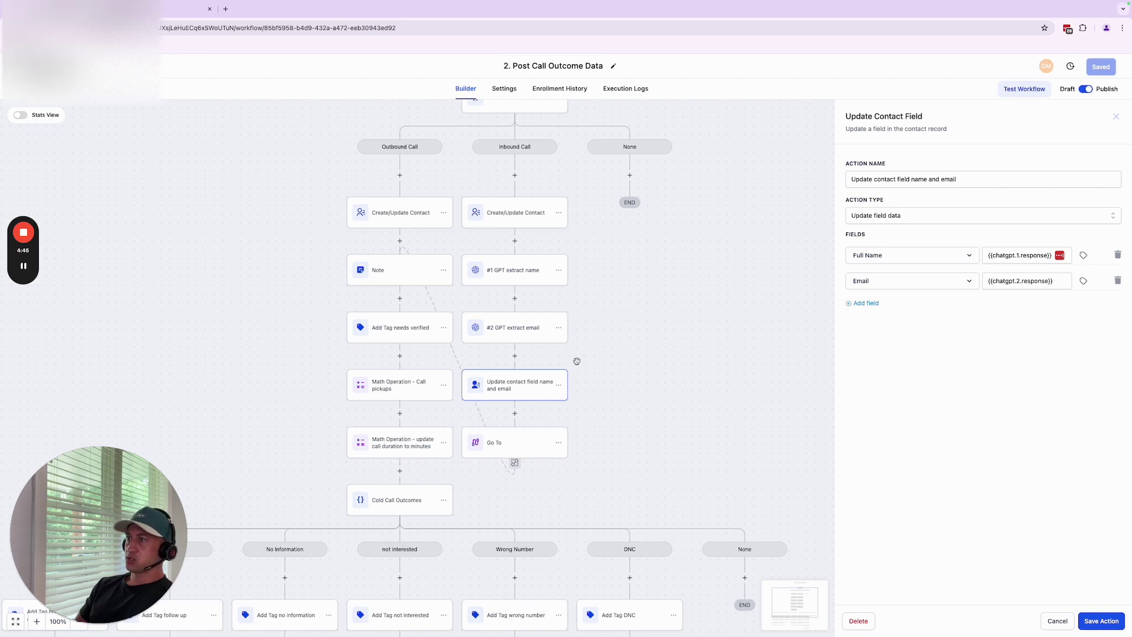
scroll(542, 330, up, 4)
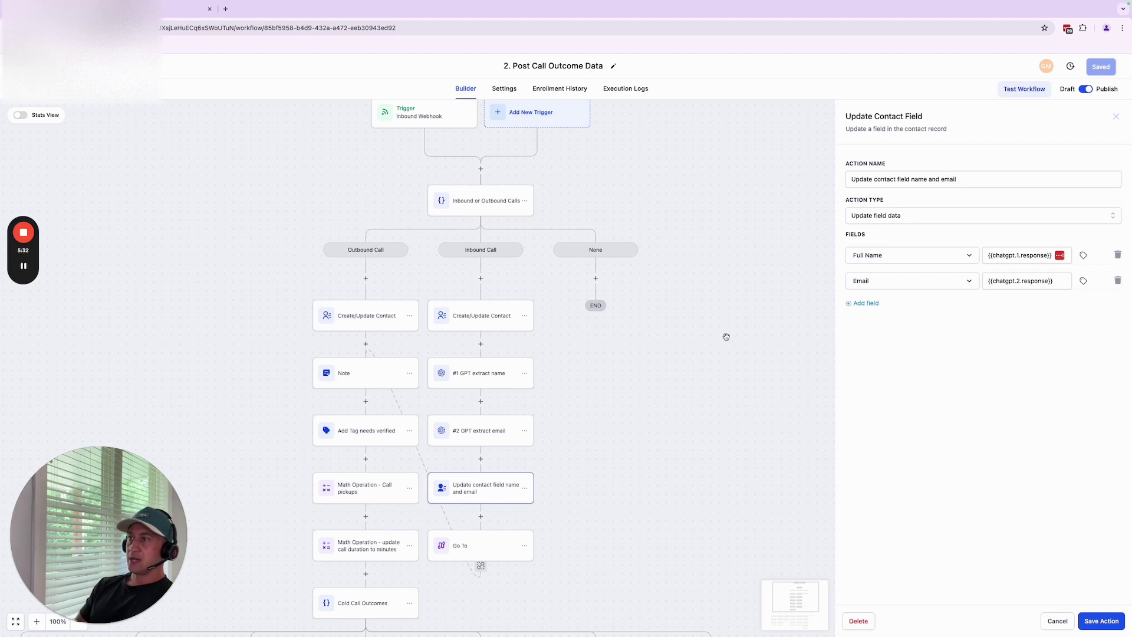
- Leave the workflow builder for the AI Call folder's Workflow List
drag(726, 335, 708, 360)
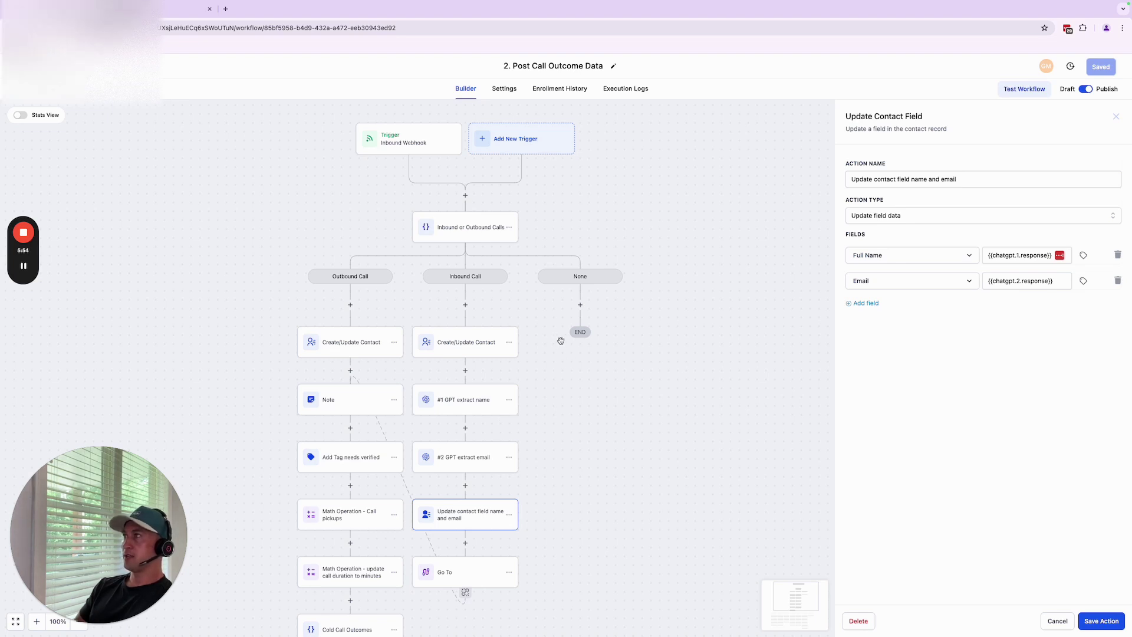
click(9, 66)
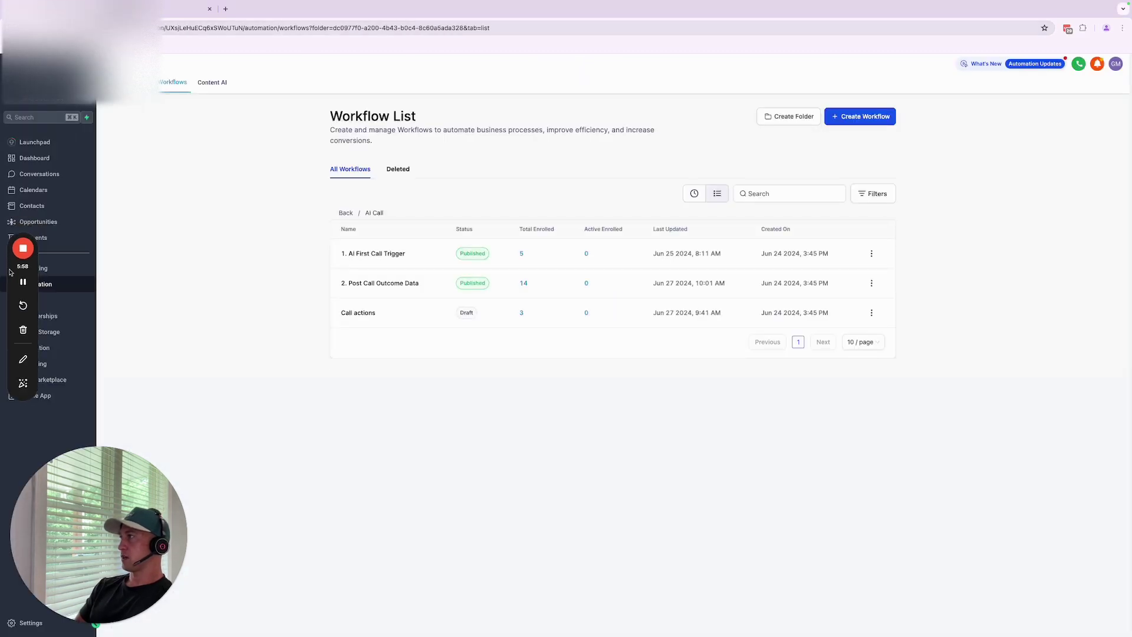
- Open Contacts and check the test contact's filled-in name and email
click(29, 208)
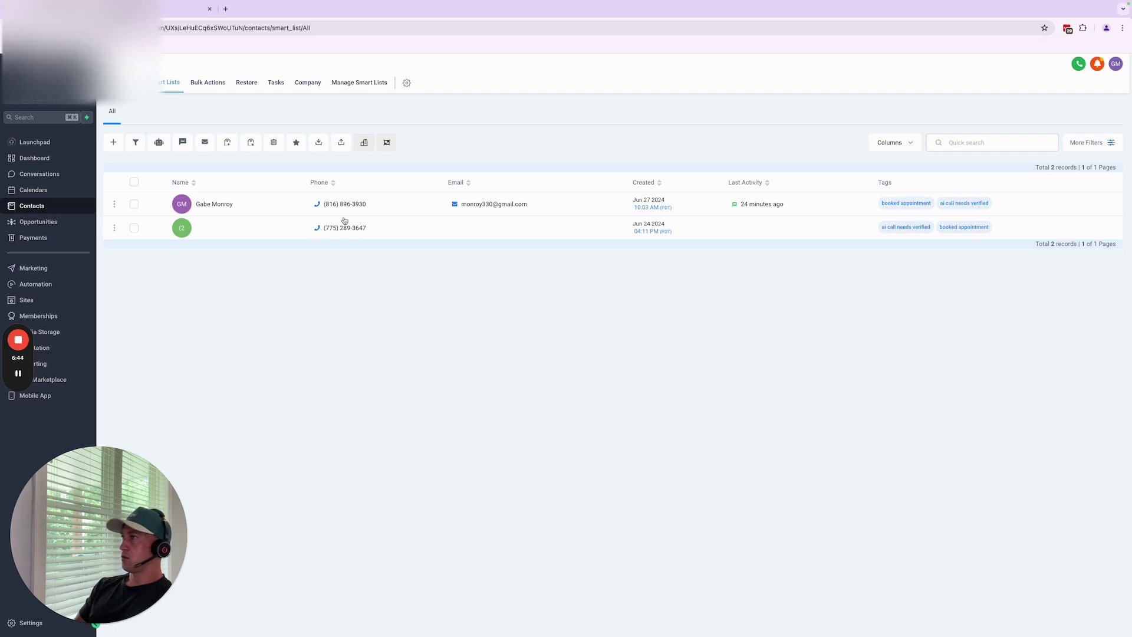
mouse_move(349, 211)
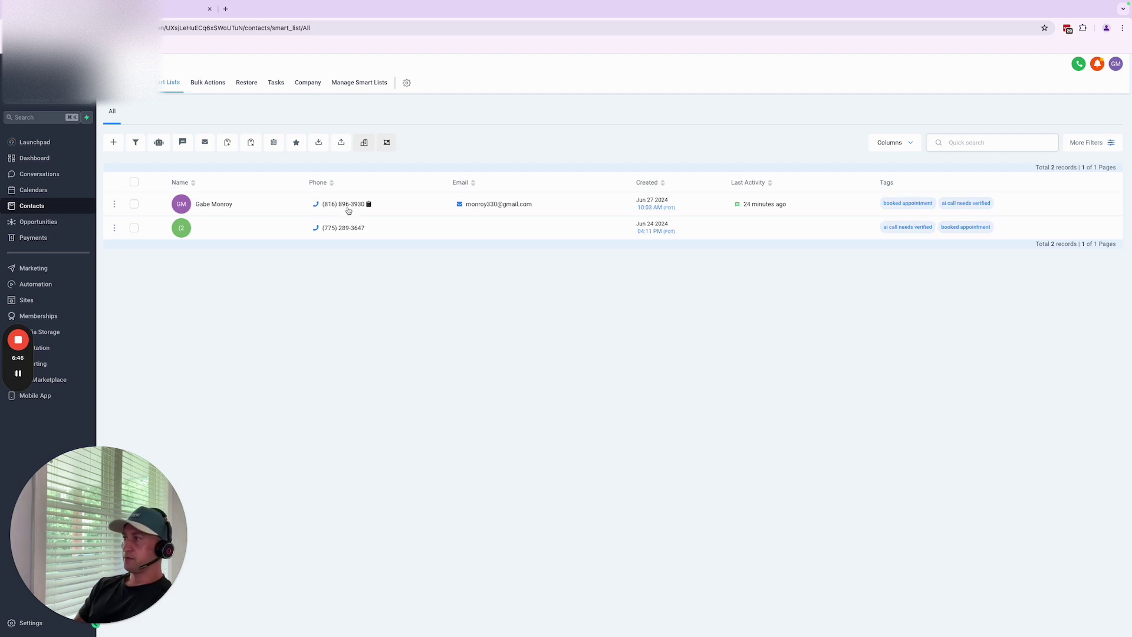